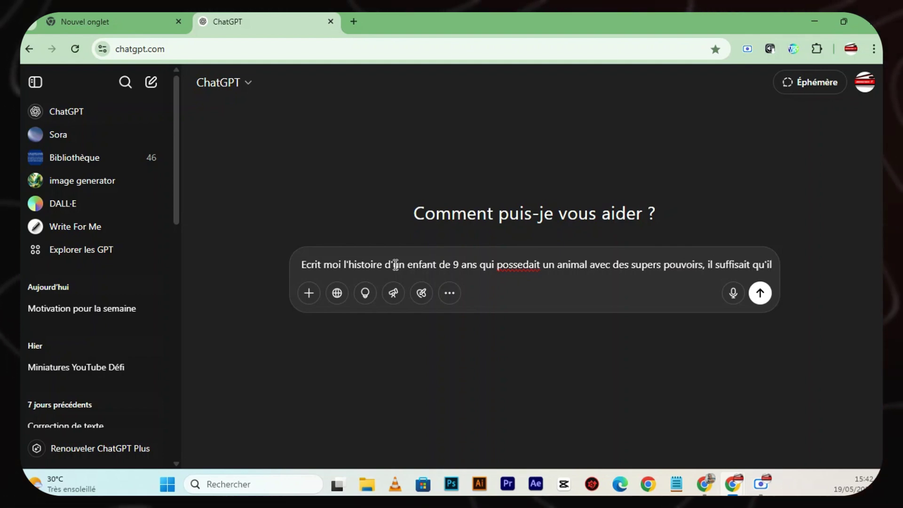
- Continue the story prompt: the animal heals by blowing on ailments, its powers' origin is unknown, and the child refuses its exploitation by labs and doctors
text(souffle sur le mal d'une personne pour le guérir. mais comme personne ne)
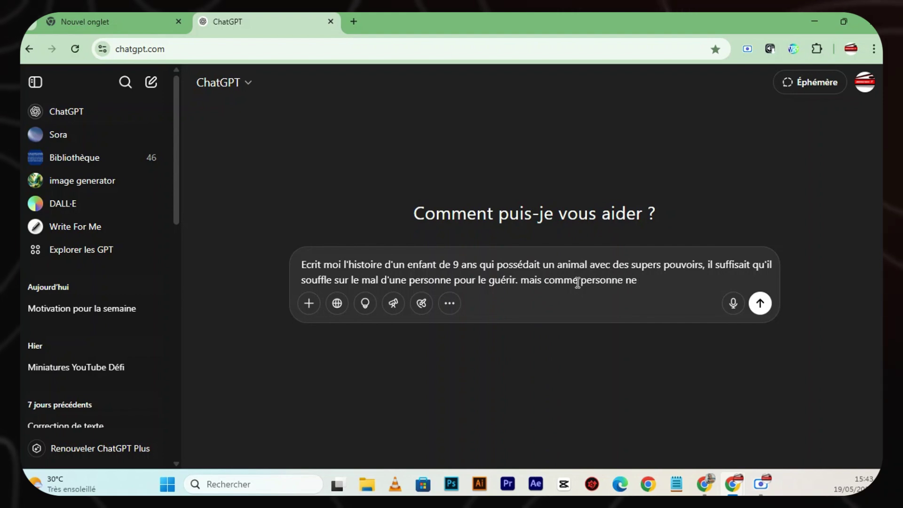
text(savoir l'origine de ses pouv)
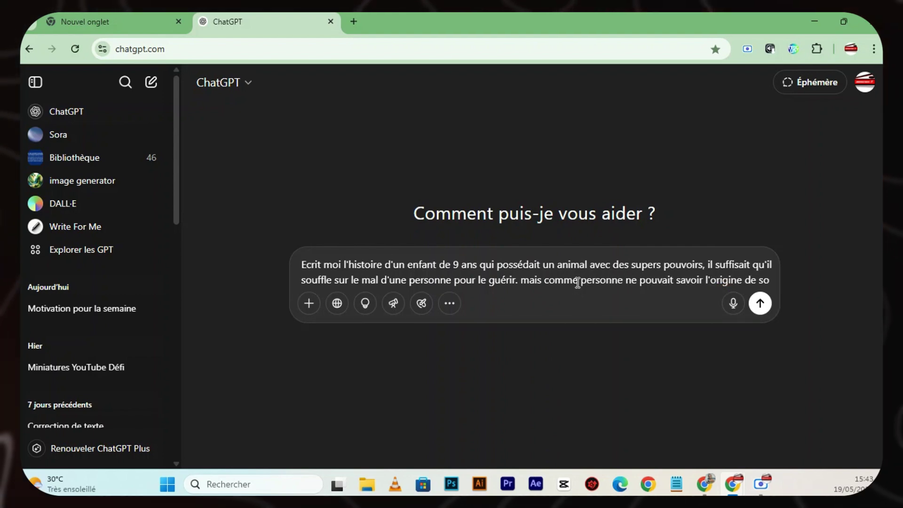
text(oirs et que l'enfant re)
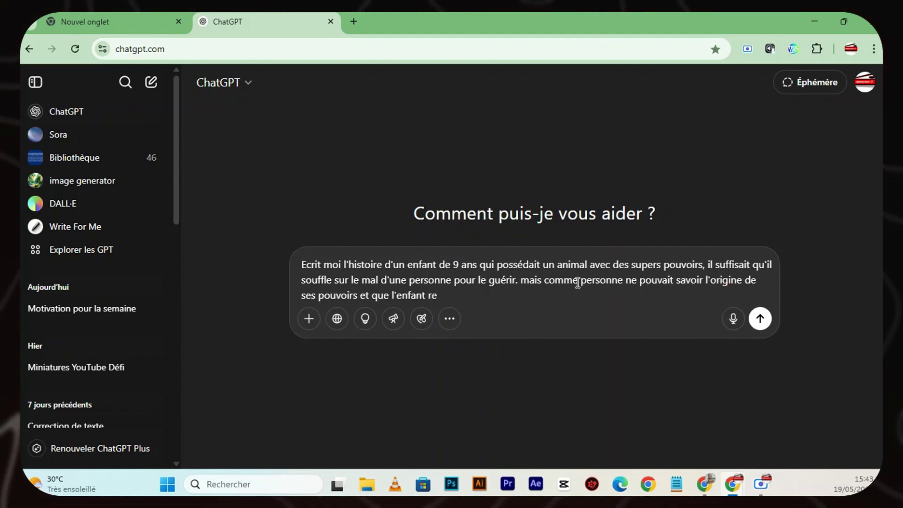
text(fusait qu'il soit explo)
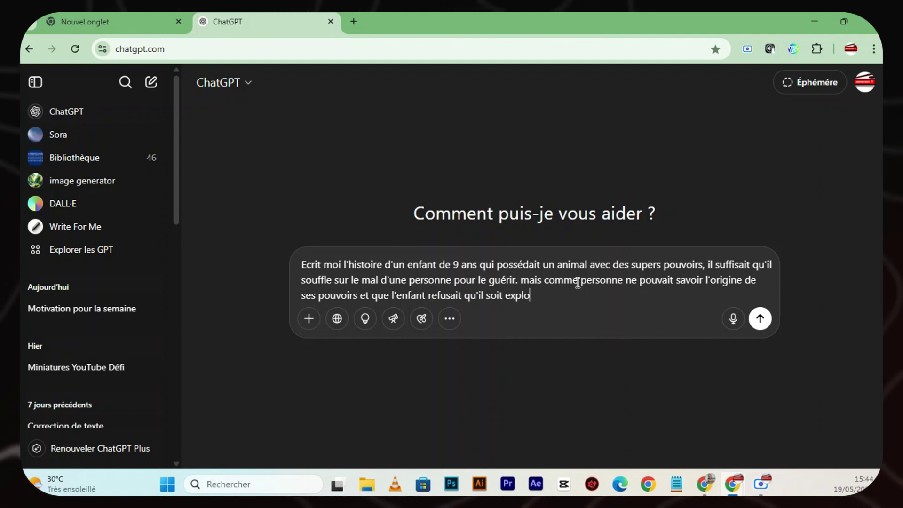
text(ter par les labo et m)
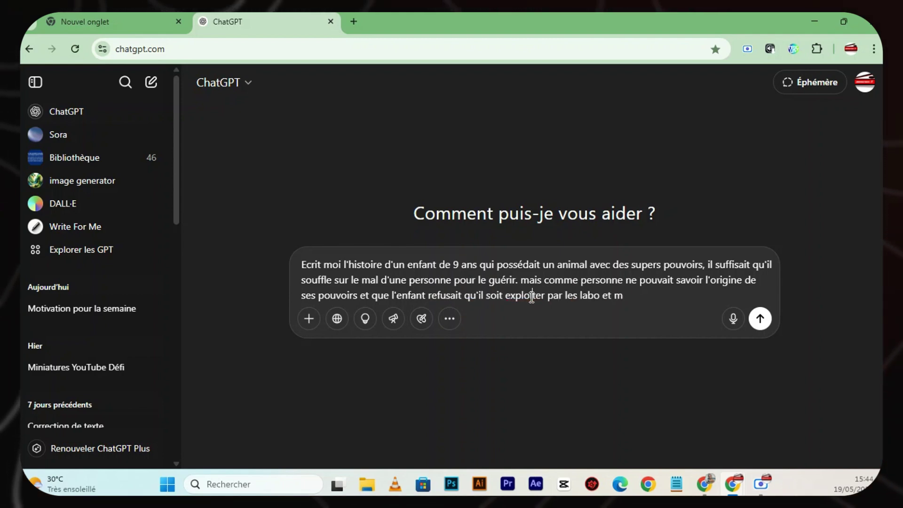
click(545, 295)
text(comme cobailles)
click(702, 295)
text(edecins)
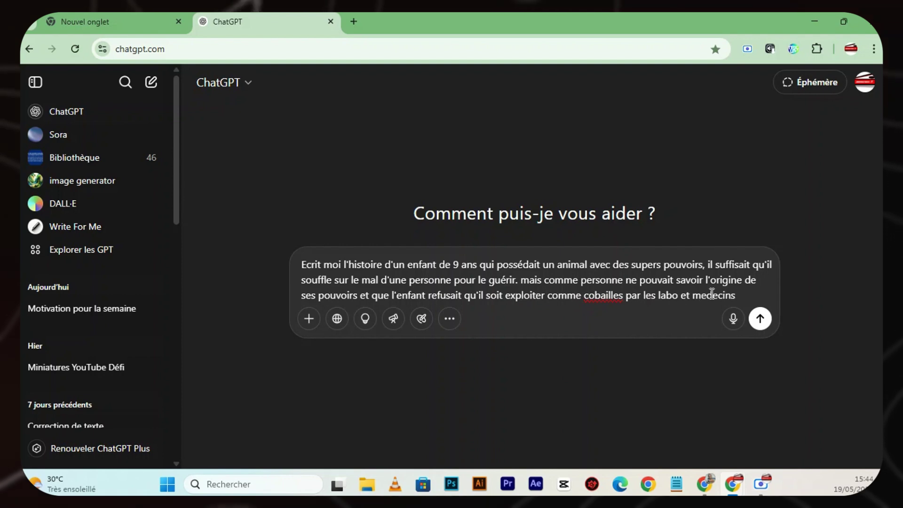
- Complete the prompt with the animal's release, a small modern town, a 9-year-old child, a convincing animal and a 2-minute short video, and send it
text(. l'enfant fuit obligé de laisser son animal voler dans la nature. mets l'histoire dans une petite)
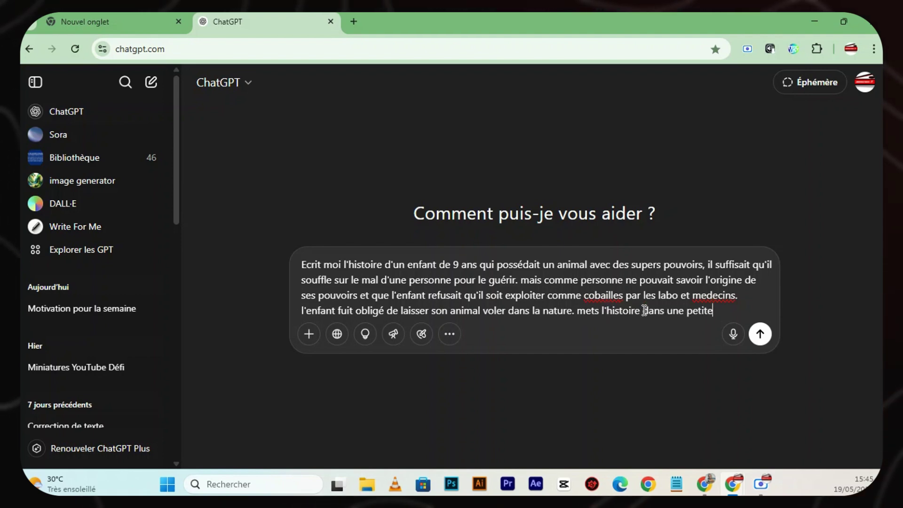
text(ne, l'enfant)
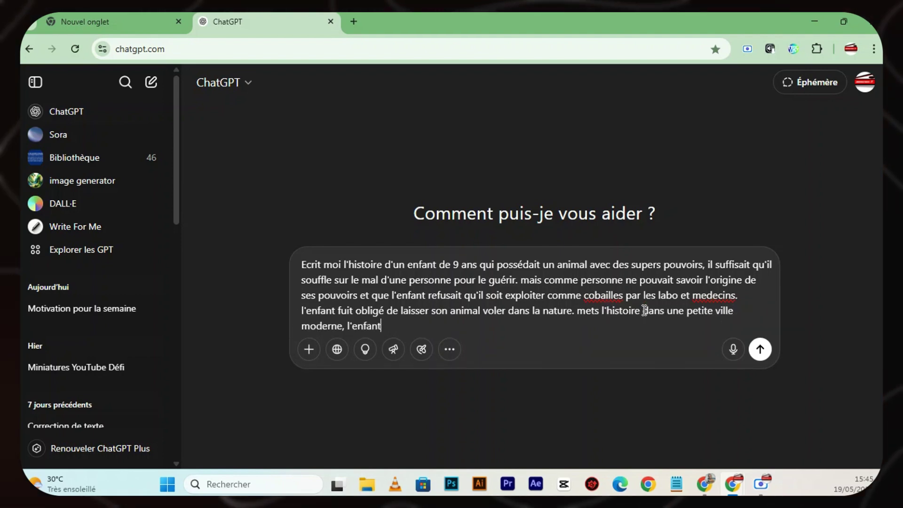
text( à 9 ans et choisis un animal c)
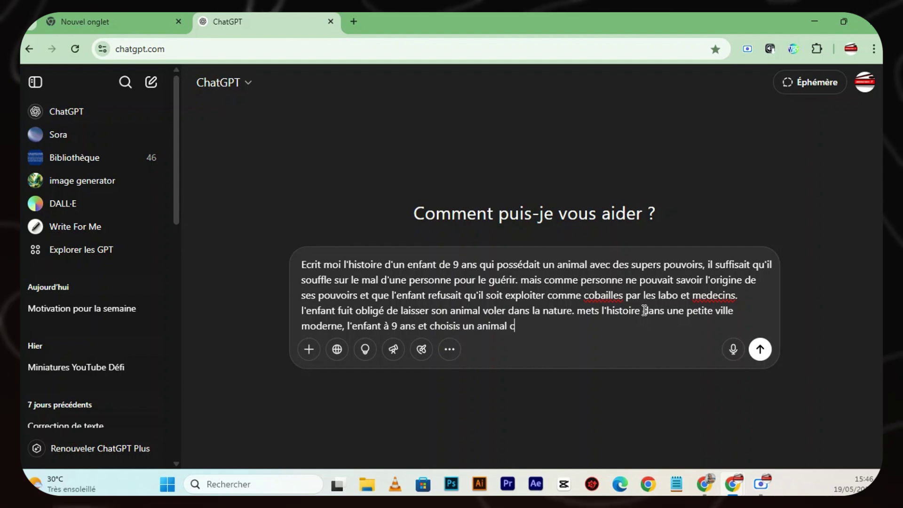
text(onvaincant pour une histoire de vidéo)
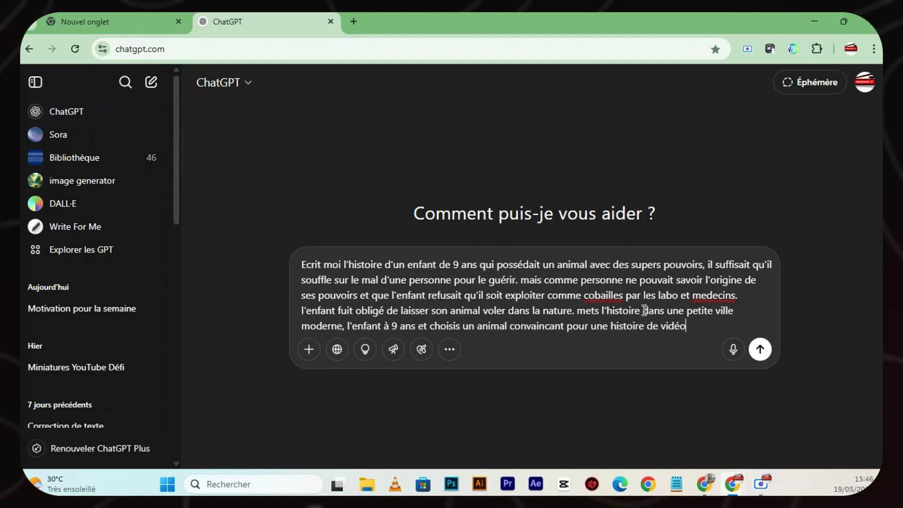
text( short de 2 mini)
key(Return)
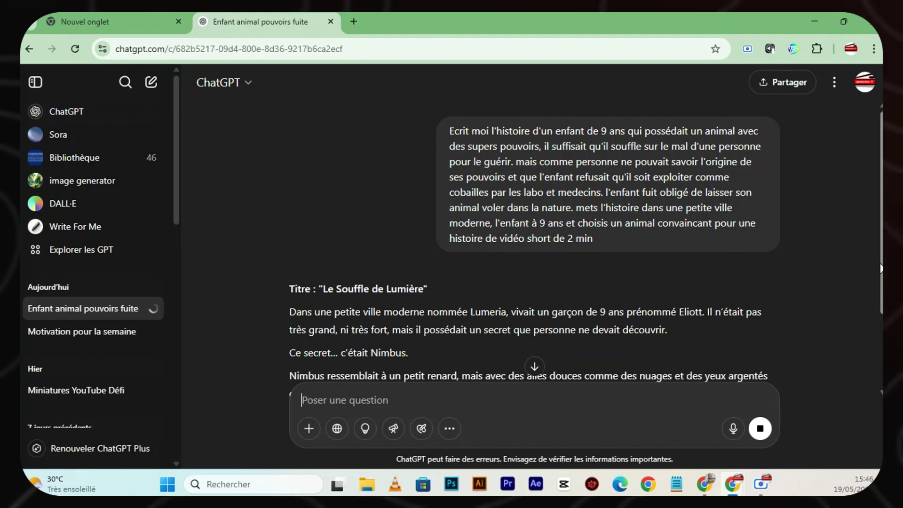
- Read through the generated story from its title to the closing question
scroll(872, 292, down, 2)
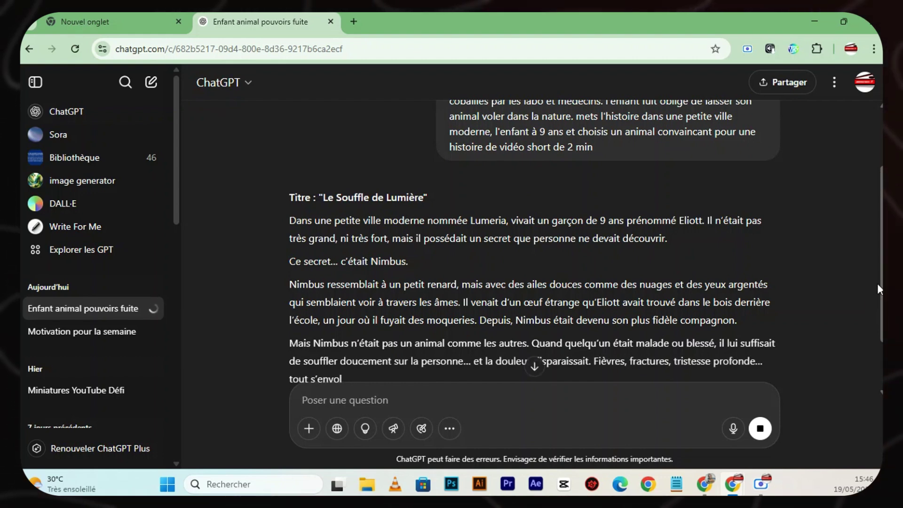
scroll(875, 291, down, 1)
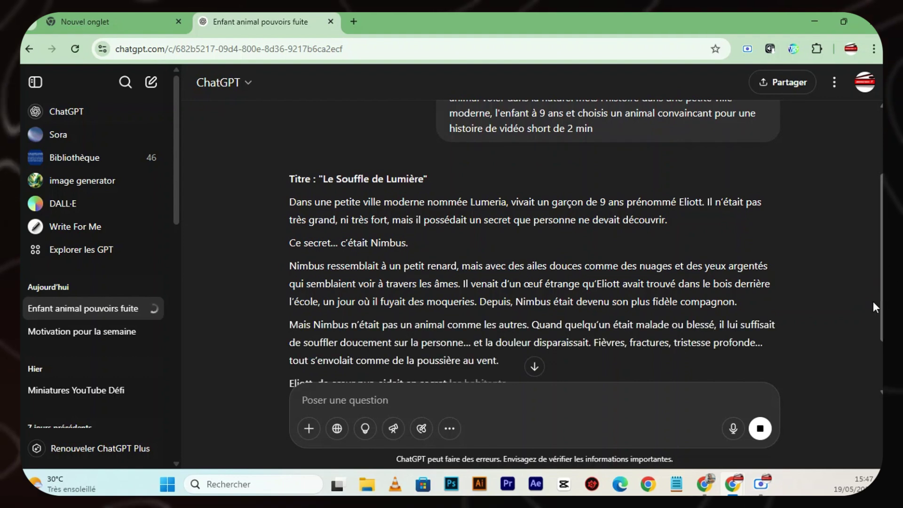
scroll(873, 301, down, 1)
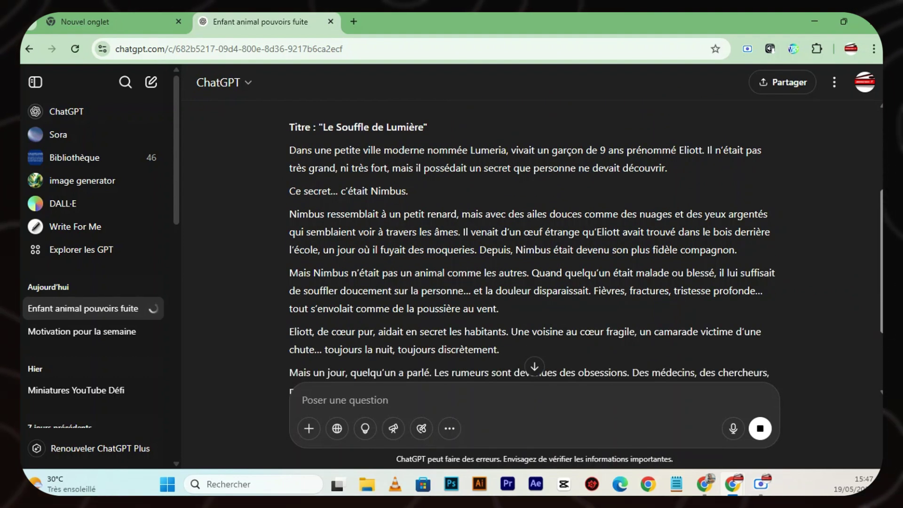
scroll(867, 277, down, 3)
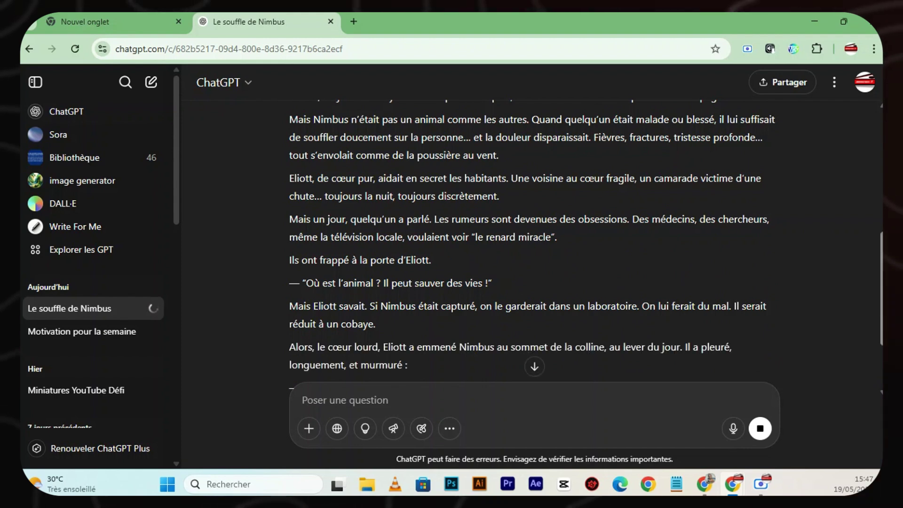
scroll(877, 351, down, 2)
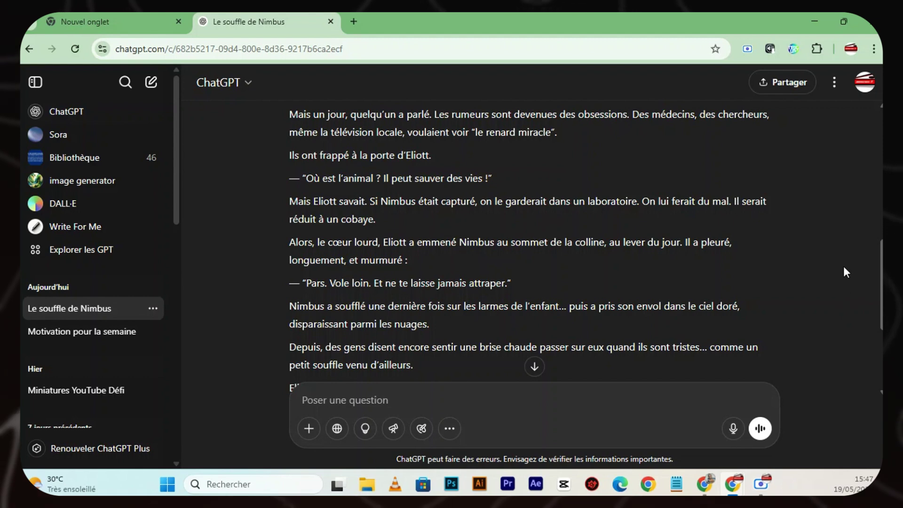
scroll(843, 267, down, 2)
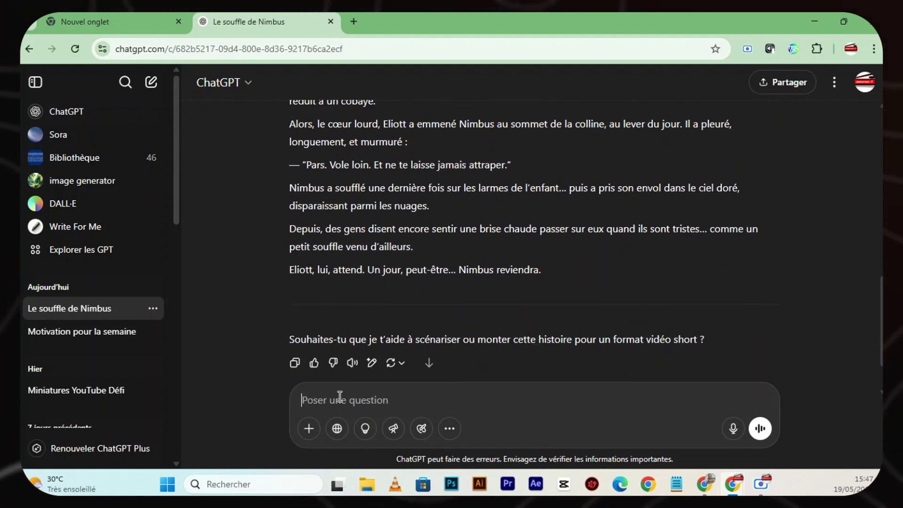
- Ask in French for 15 prompts to generate the story's images, repeating the characters' traits and characteristics in each prompt
text(je v)
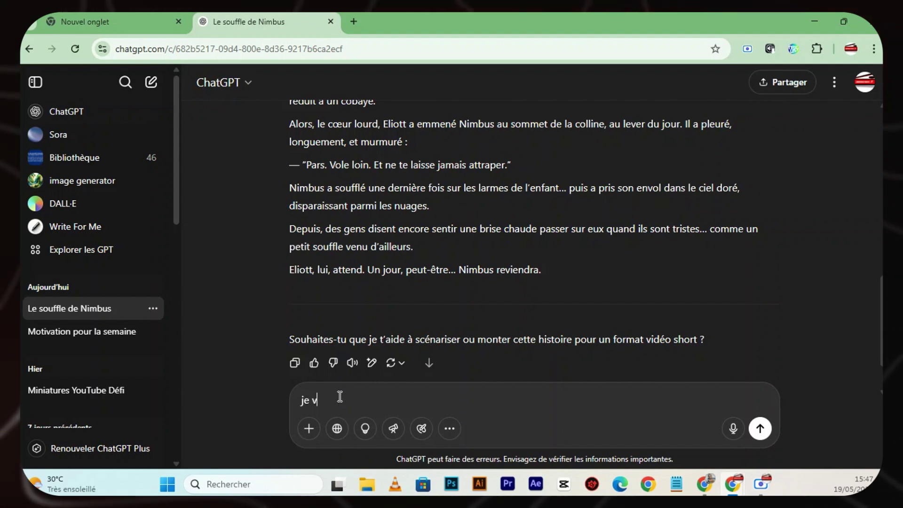
text(eux)
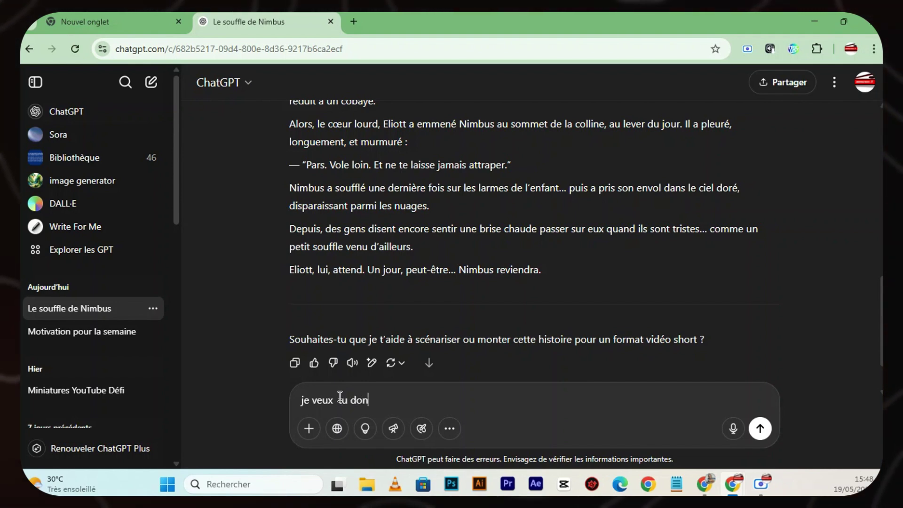
text(tu donnes )
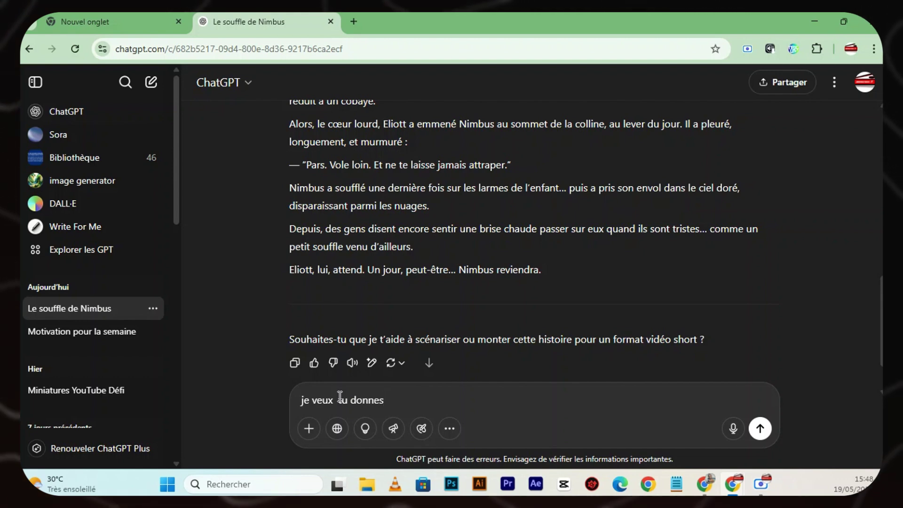
text(les proc)
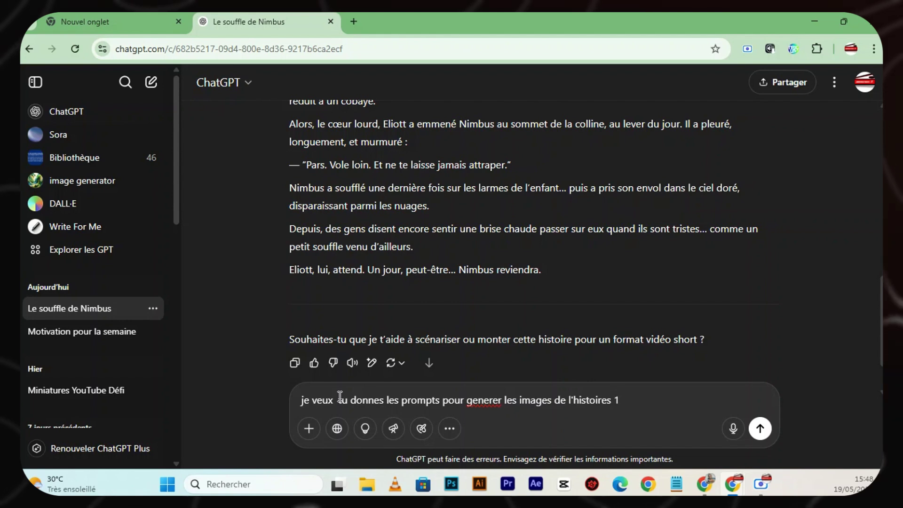
text(5 promp Dans chque prompt rép)
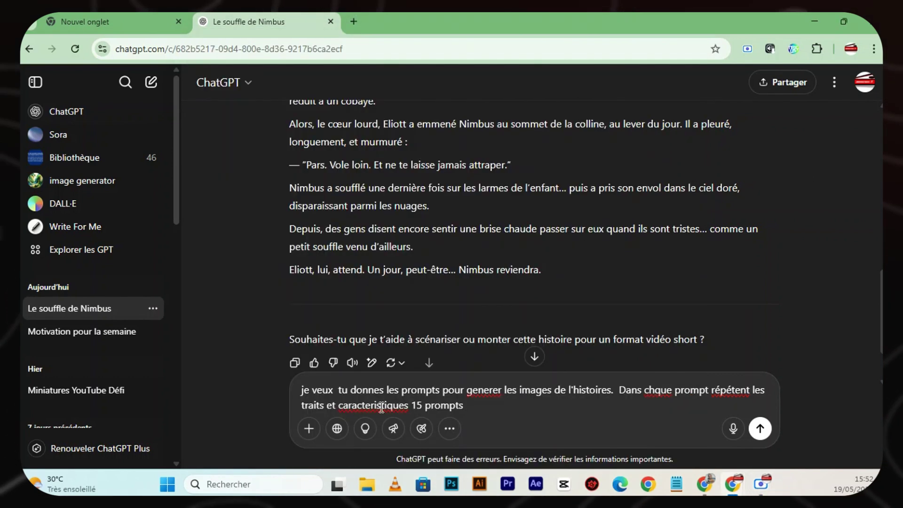
text(des personne)
key(BackSpace)
text(ages de l'histoires.15 prompts)
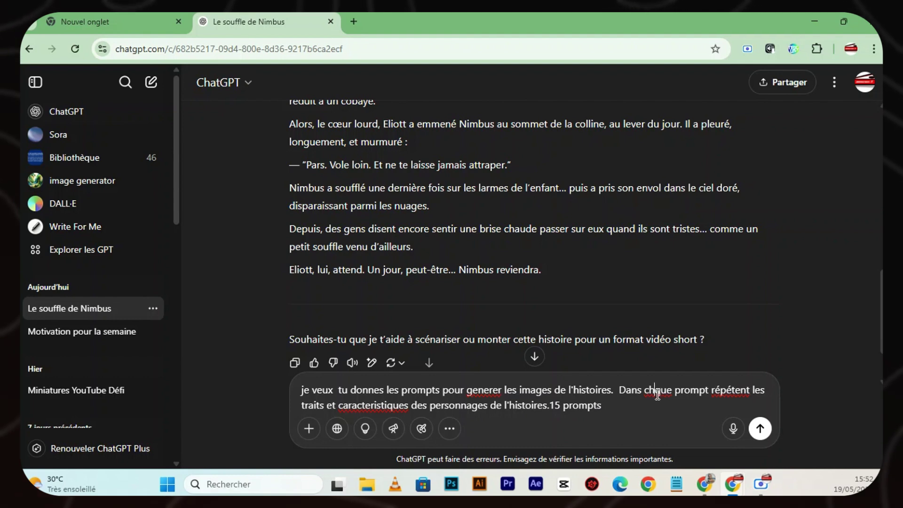
click(657, 394)
click(453, 415)
key(Return)
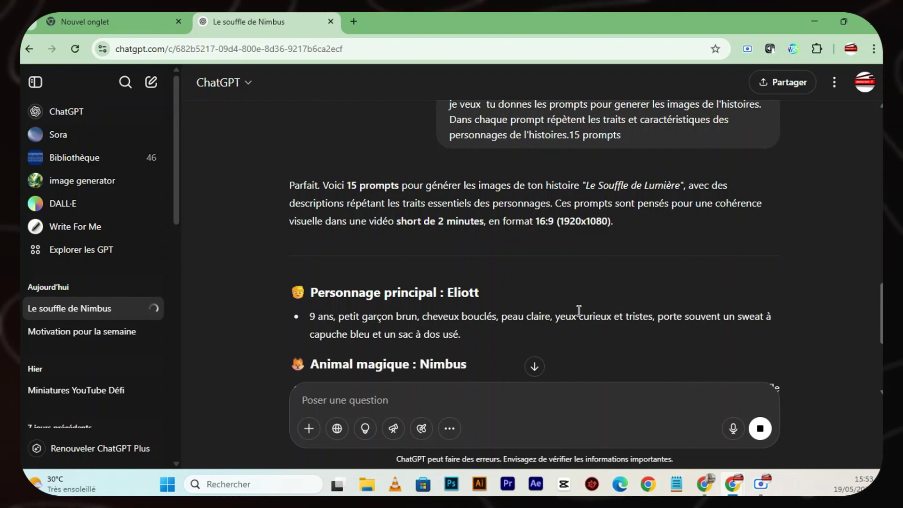
- Review the character descriptions and the numbered image prompts in the reply
scroll(535, 235, down, 3)
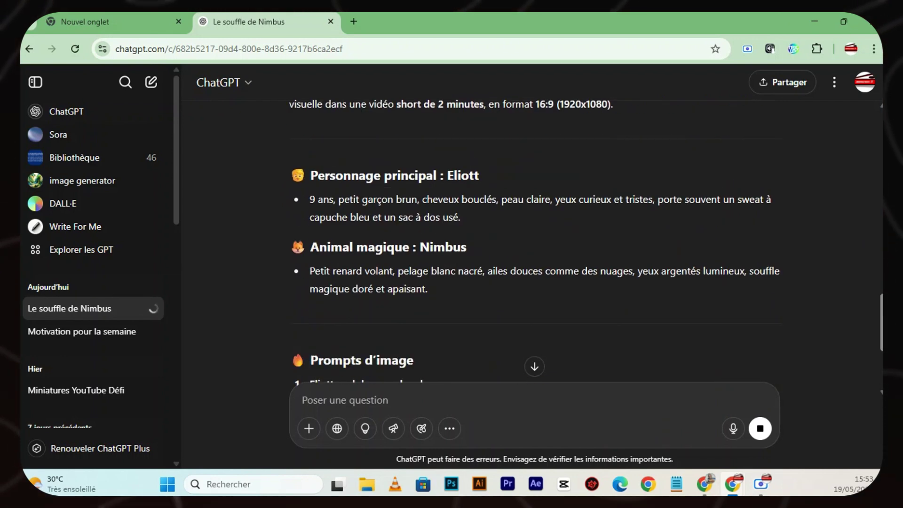
scroll(534, 235, down, 2)
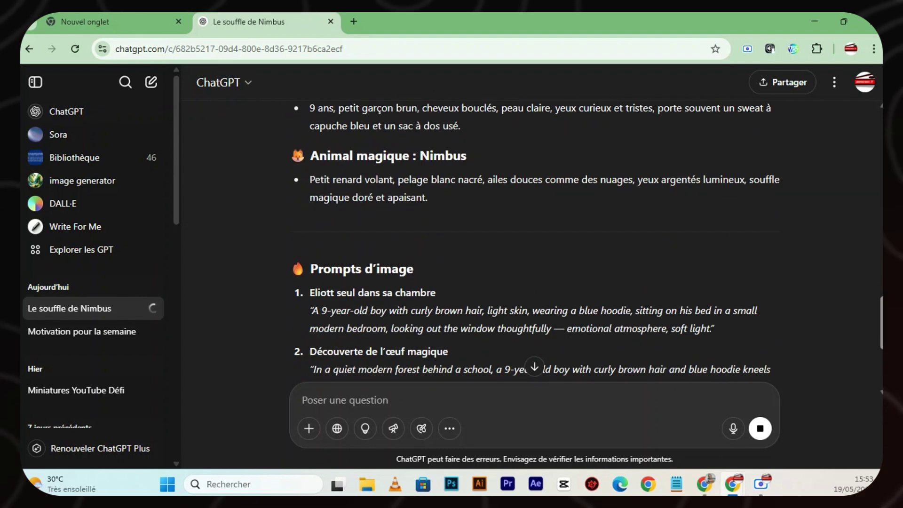
scroll(534, 235, down, 5)
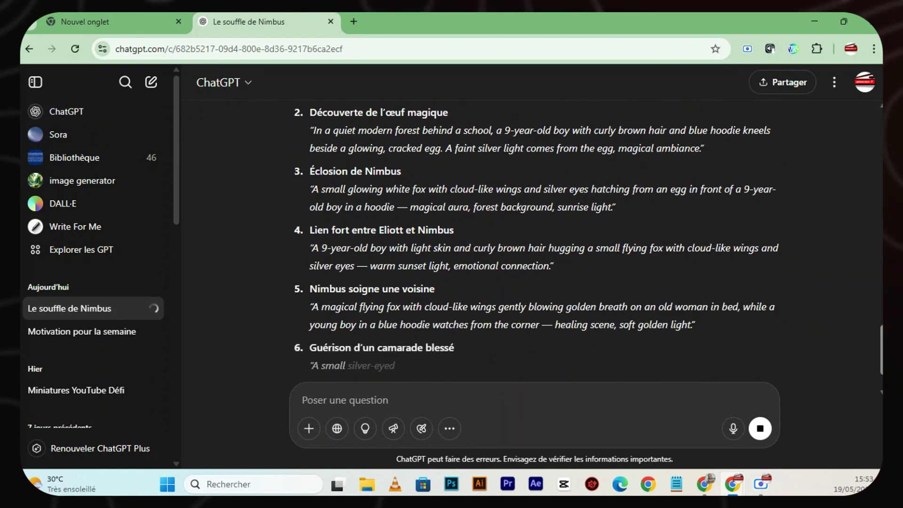
scroll(534, 235, down, 3)
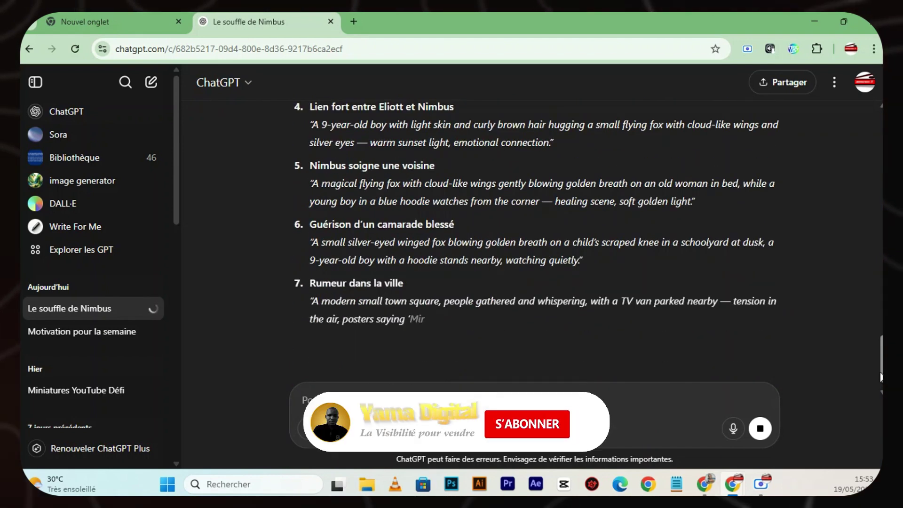
scroll(535, 235, down, 3)
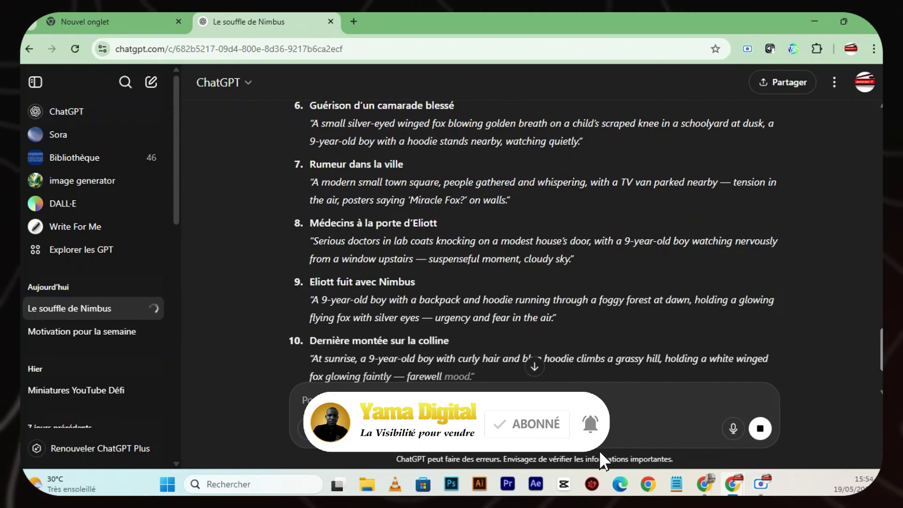
scroll(534, 235, down, 3)
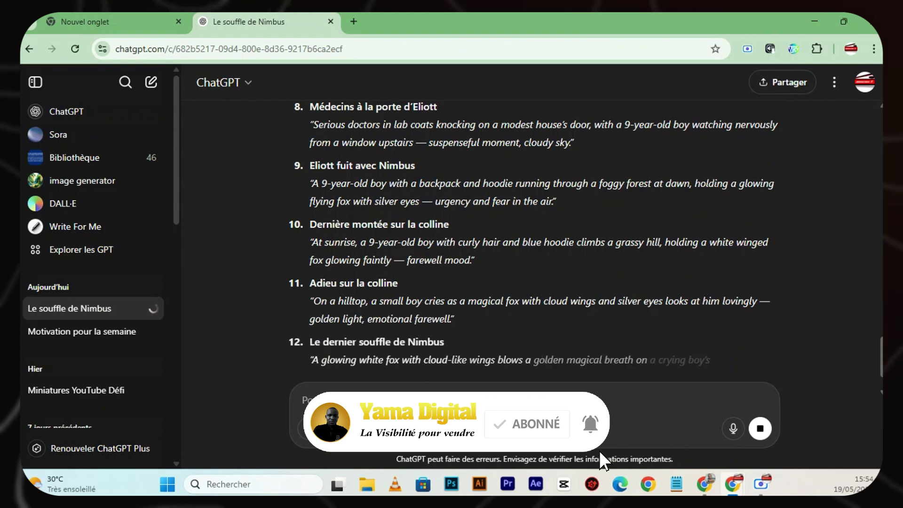
scroll(534, 235, down, 2)
scroll(534, 235, down, 1)
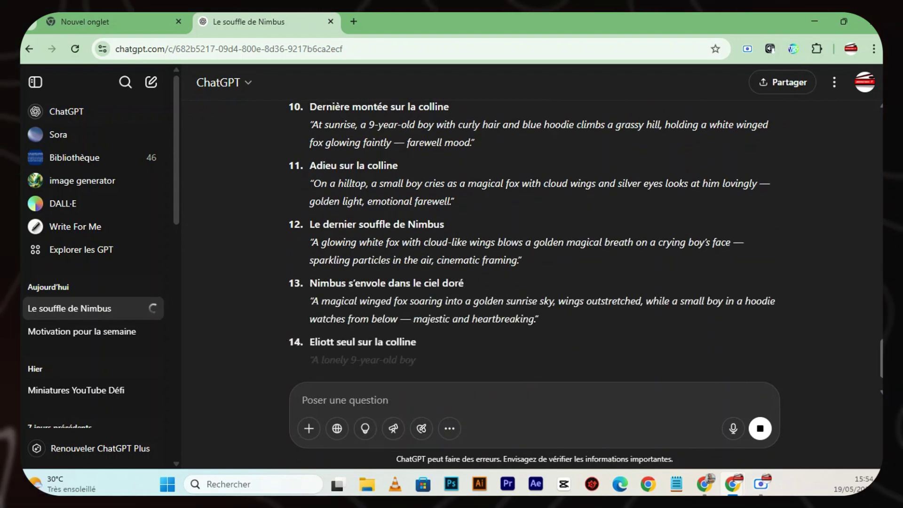
scroll(535, 235, down, 3)
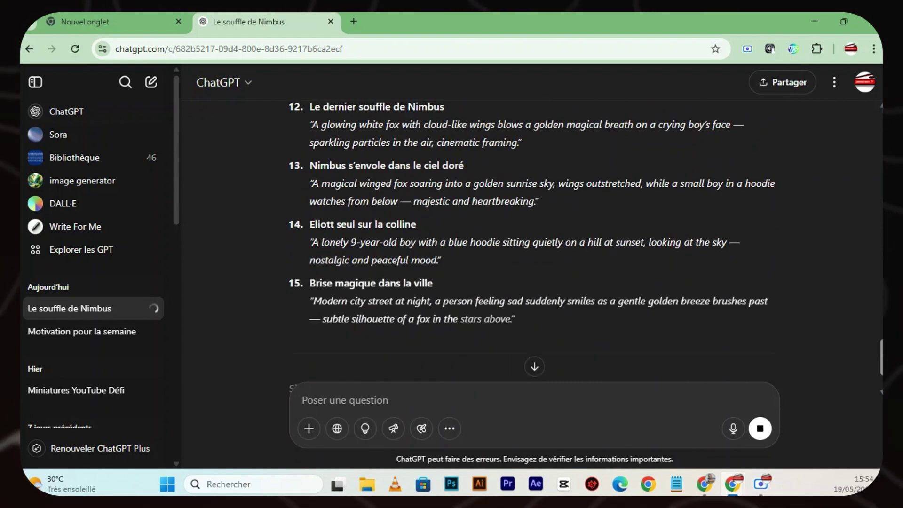
scroll(534, 235, down, 4)
scroll(534, 235, up, 15)
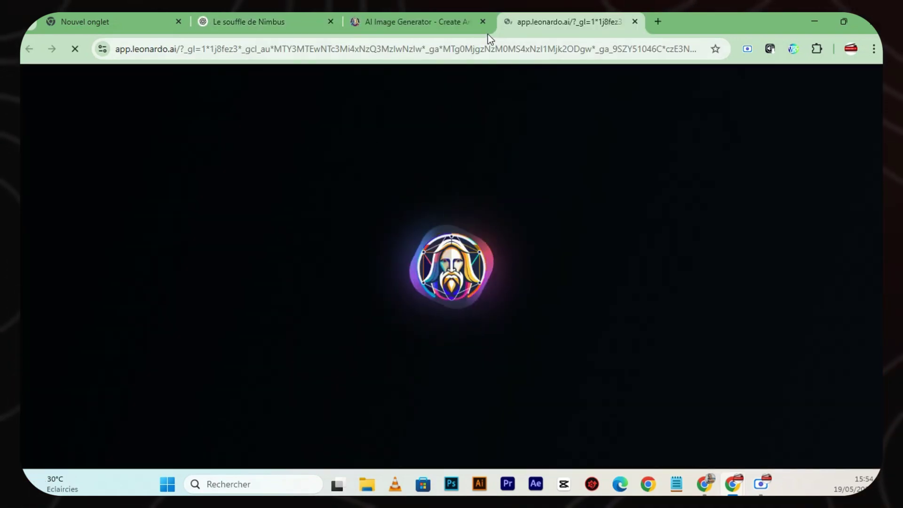
- Switch to Leonardo.Ai, close the extra AI Image Generator tab and open the image creation tool
click(483, 21)
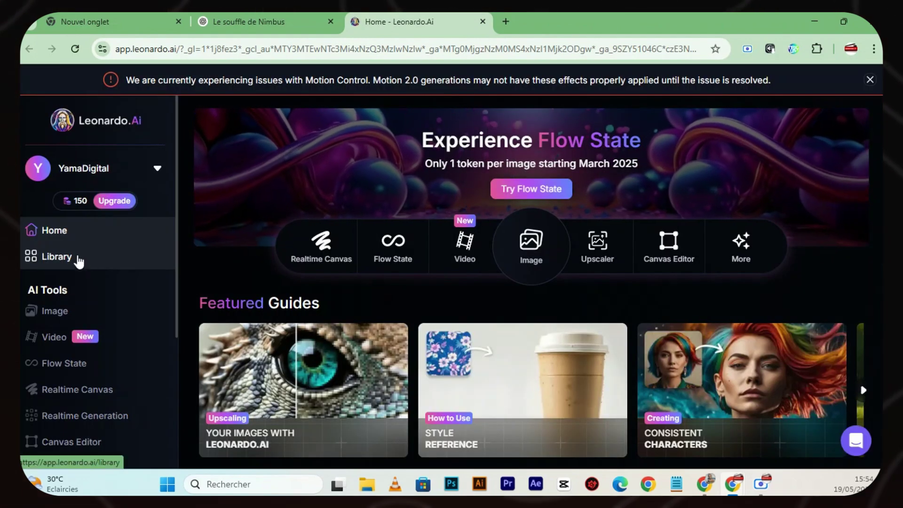
click(72, 311)
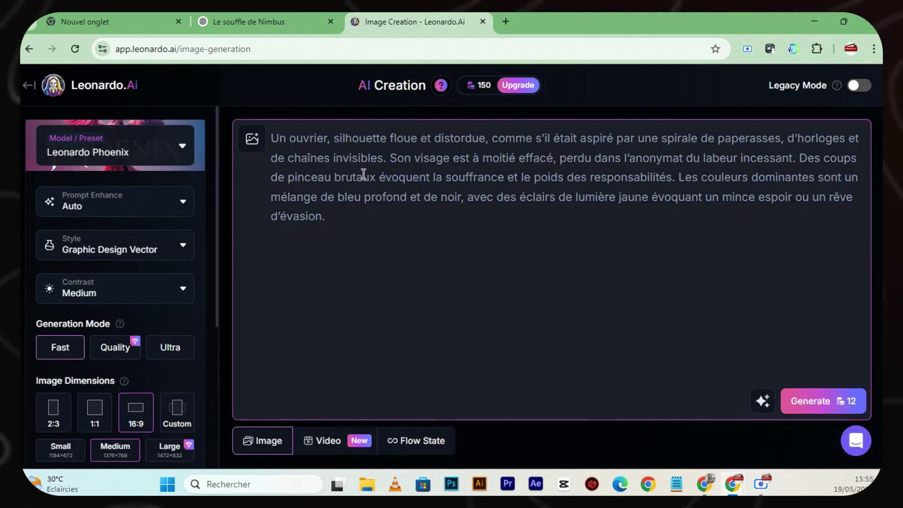
- Replace the prompt with the one about a 9-year-old boy in a blue hoodie sitting on his bed, generate the images and look at them
key(ctrl+a)
text(A 9-year-old boy with curly brown hair, light skin, wearing a blue hoodie, sitting on his bed in a small modern bedroom, looking out the window thoughtfully — emotional atmosphere, soft light.)
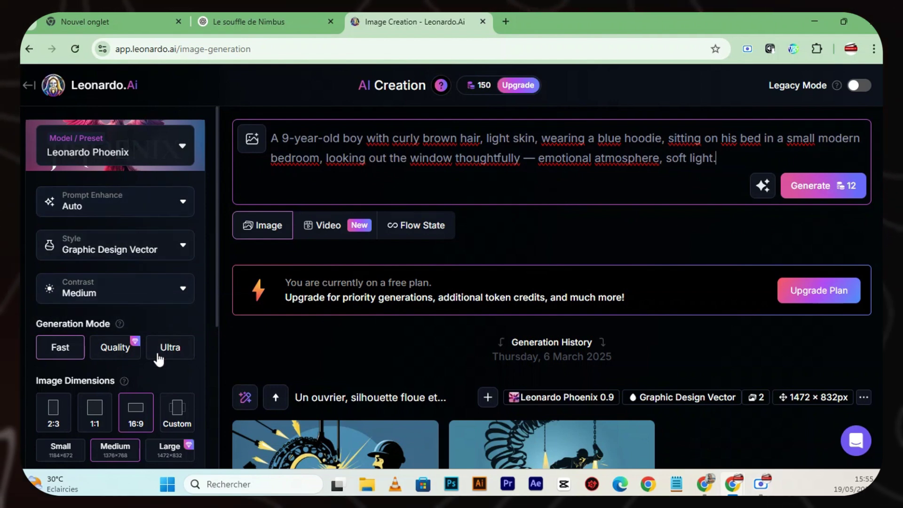
scroll(159, 371, down, 2)
scroll(159, 384, up, 2)
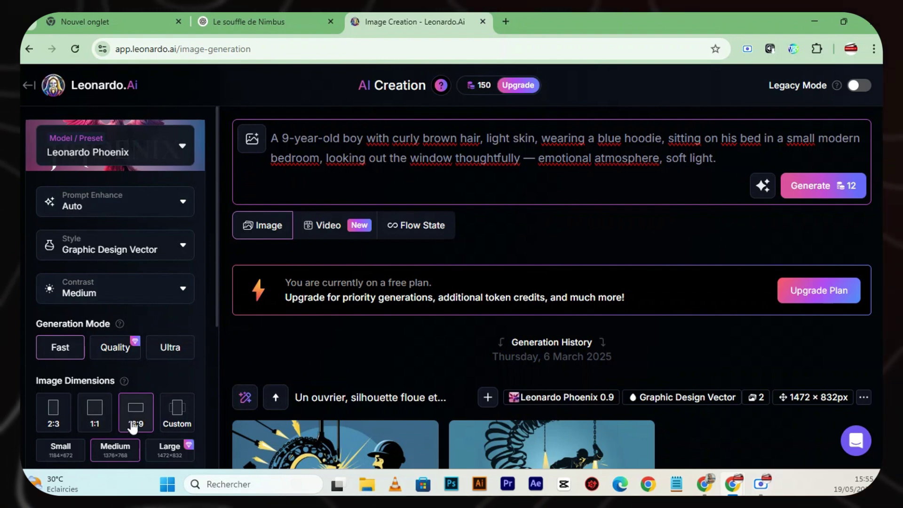
scroll(121, 400, down, 1)
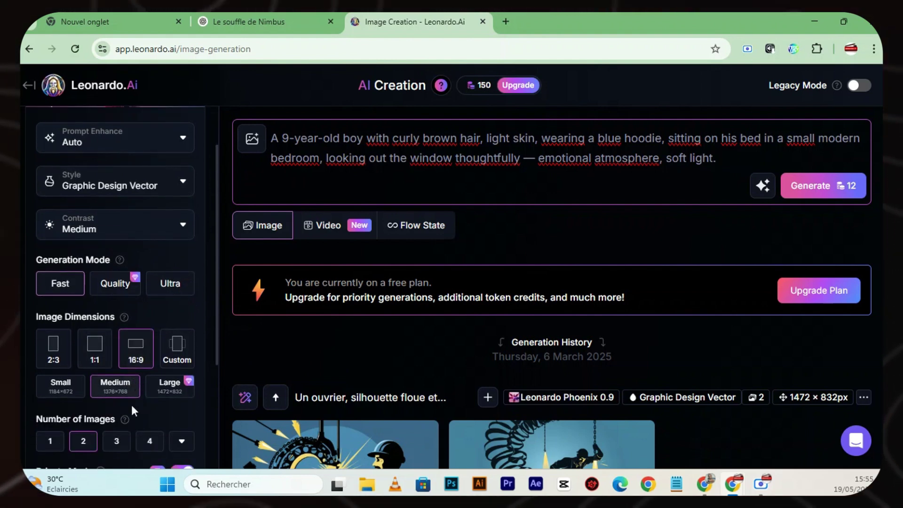
click(823, 187)
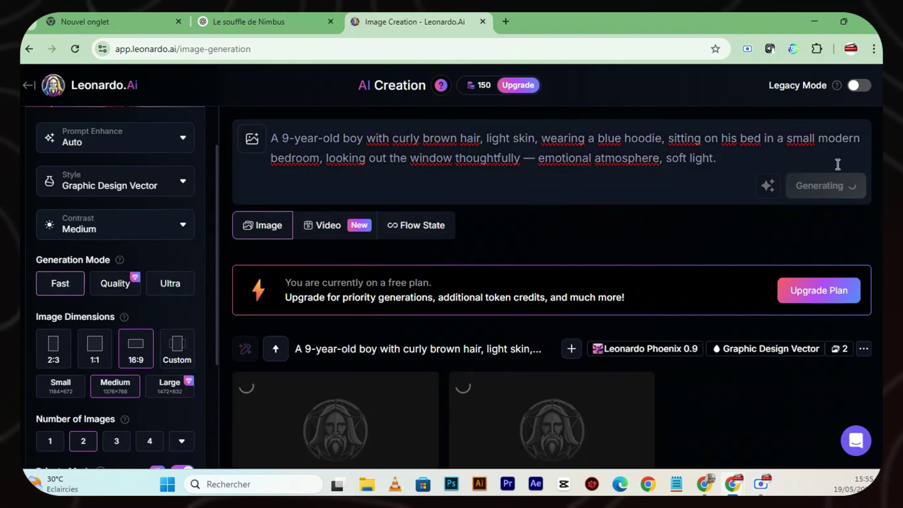
scroll(838, 164, down, 5)
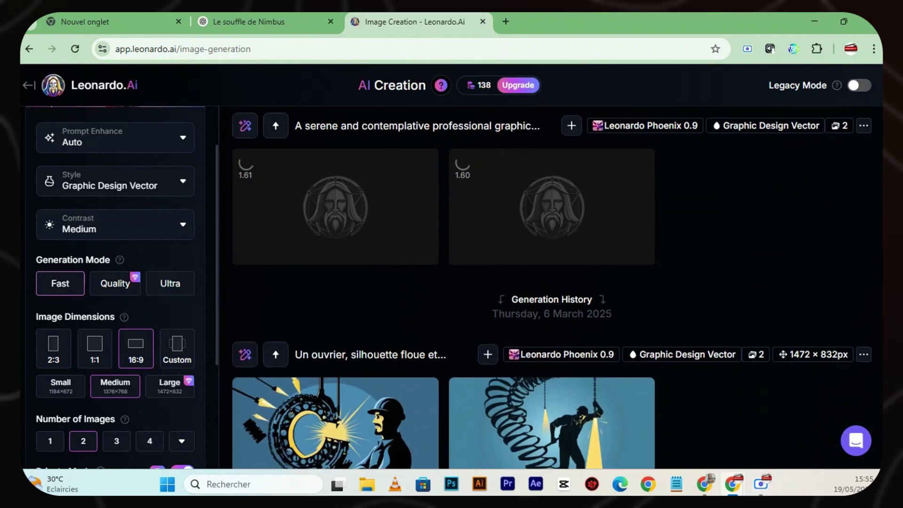
scroll(551, 286, down, 1)
scroll(551, 287, up, 5)
scroll(551, 287, down, 5)
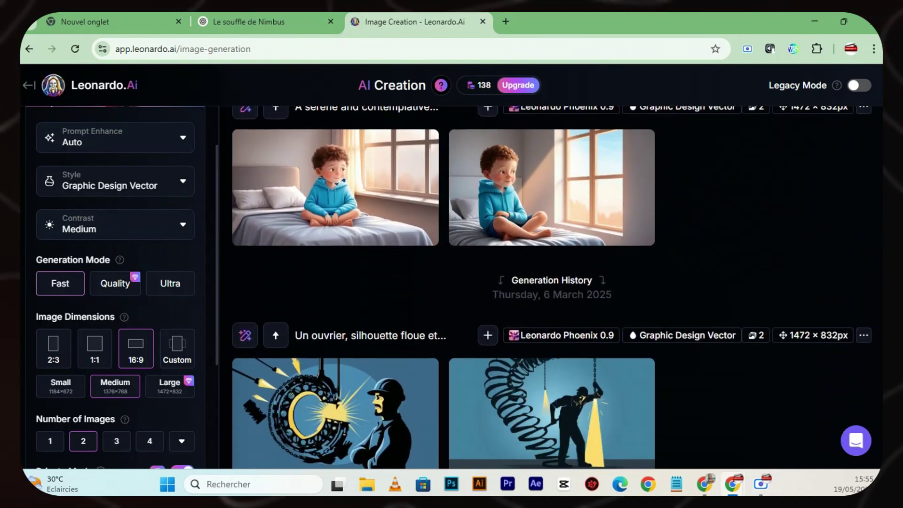
scroll(551, 287, up, 2)
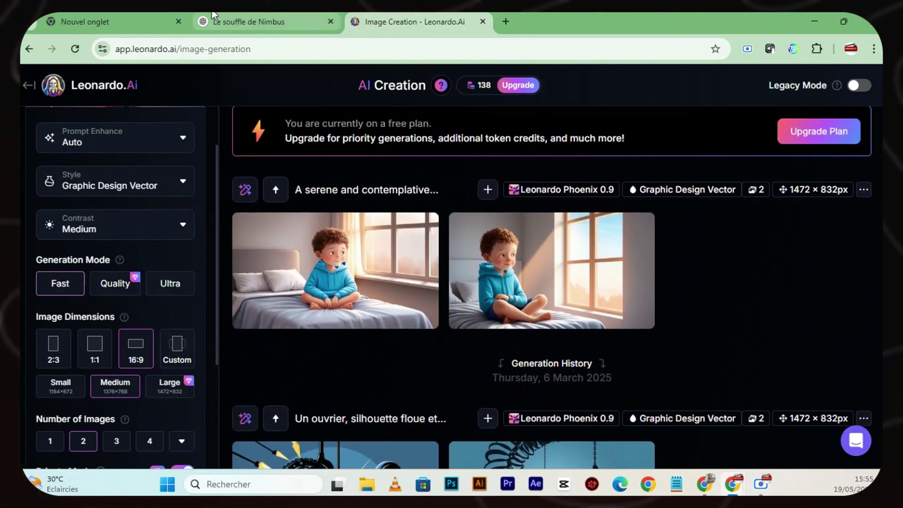
- Copy image prompt 2, about the boy kneeling beside a glowing cracked egg, from ChatGPT and return to Leonardo.Ai
click(264, 22)
drag(308, 269, 715, 281)
right_click(568, 282)
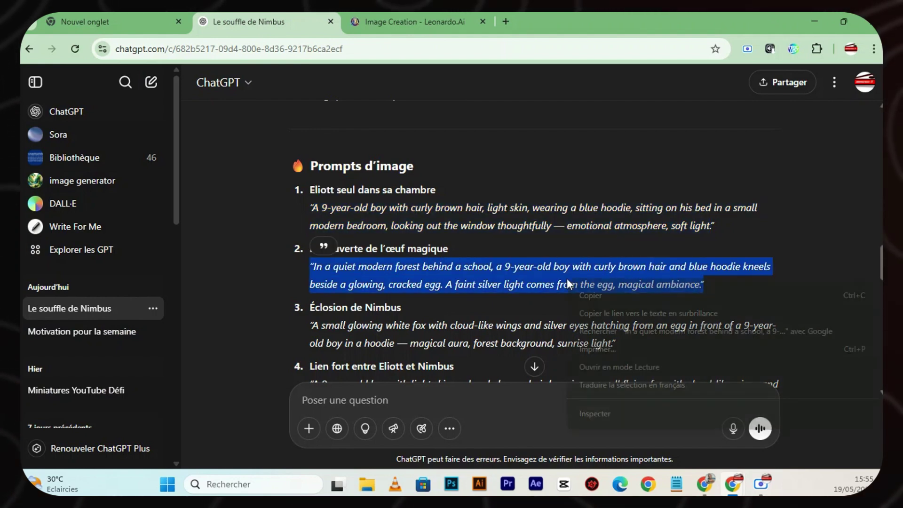
click(625, 294)
click(381, 16)
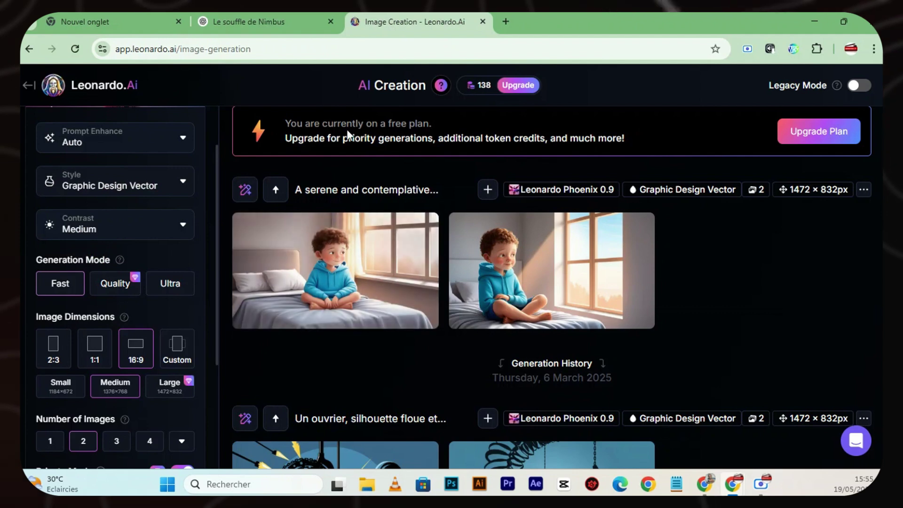
- Replace the bedroom prompt with the copied forest and magic egg prompt and generate its images
scroll(552, 282, up, 2)
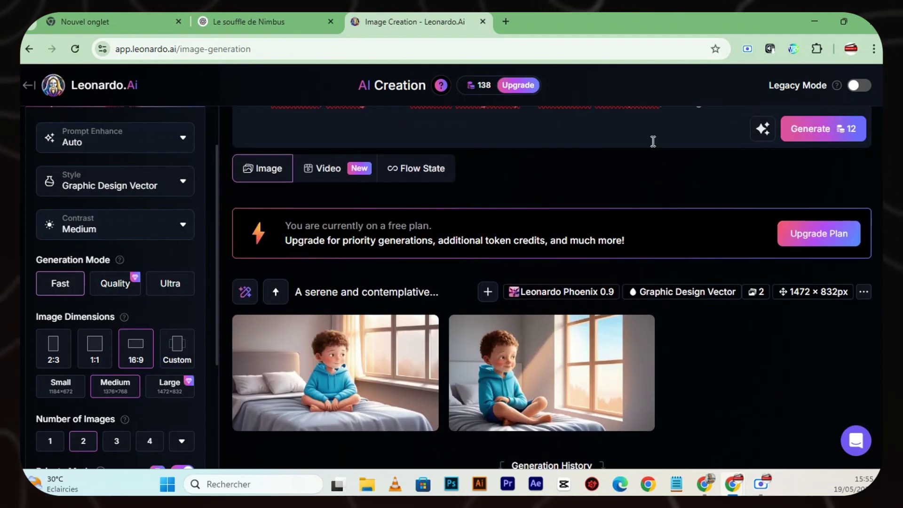
scroll(595, 188, up, 1)
triple_click(595, 159)
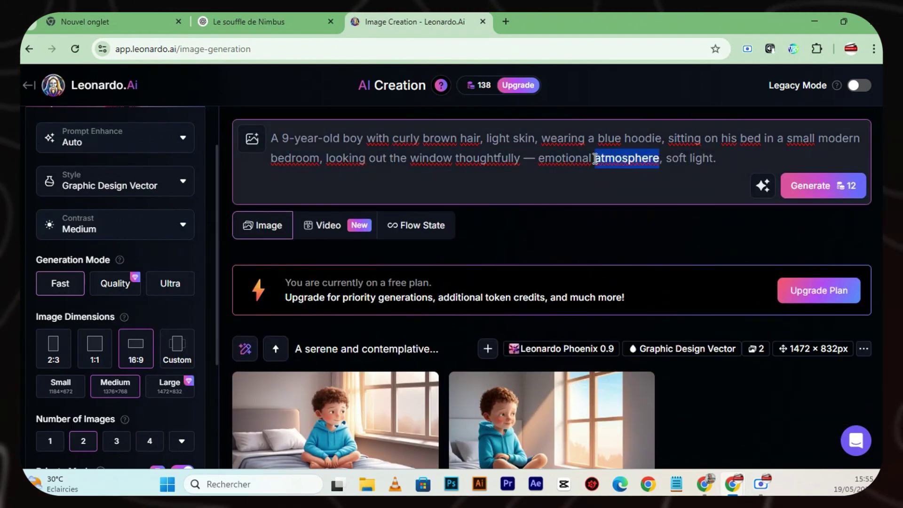
key(ctrl+v)
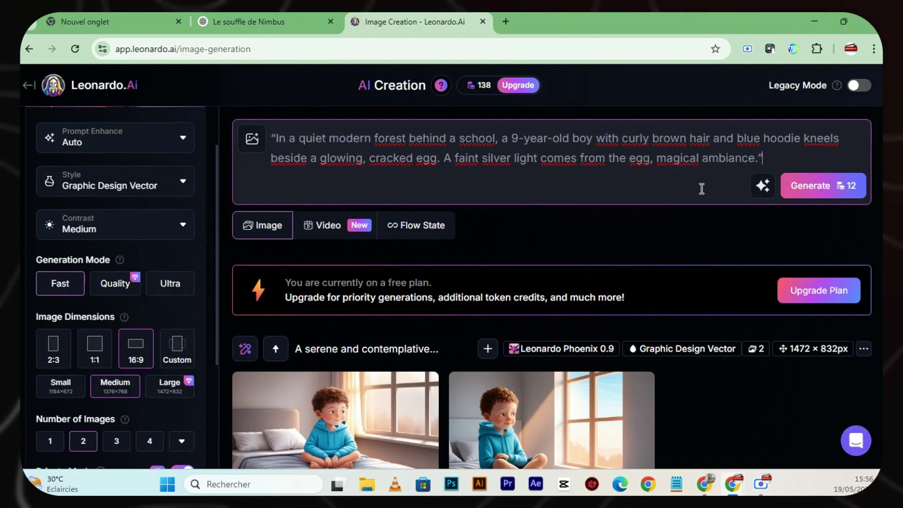
click(806, 187)
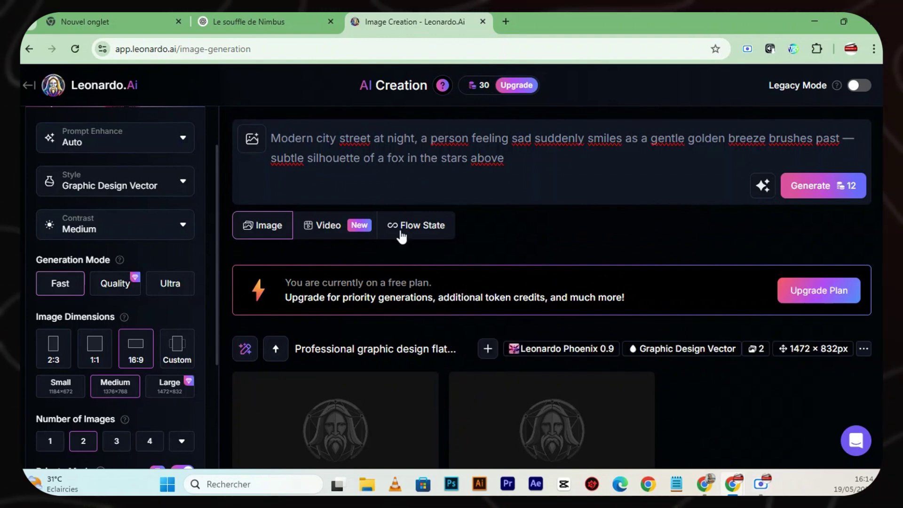
- Look over the images generated for the night city street prompt and the ones made before it
key(ctrl+a)
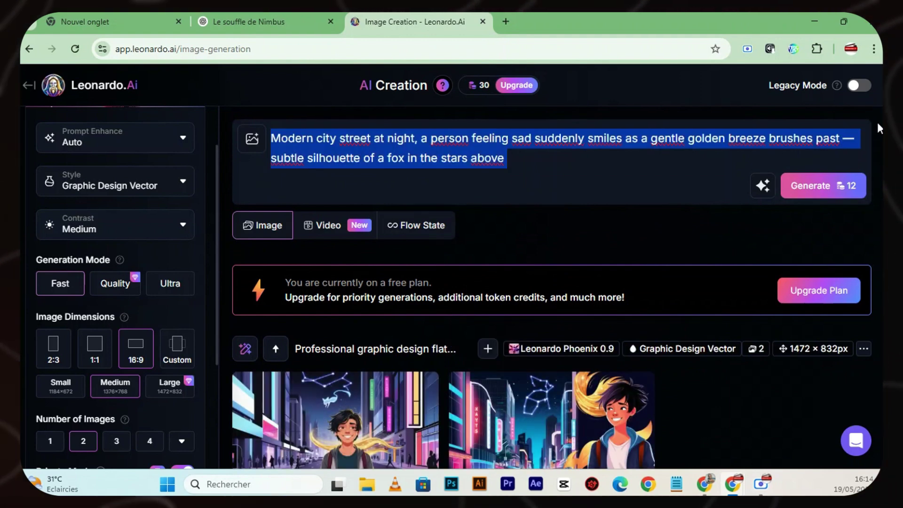
scroll(551, 282, down, 3)
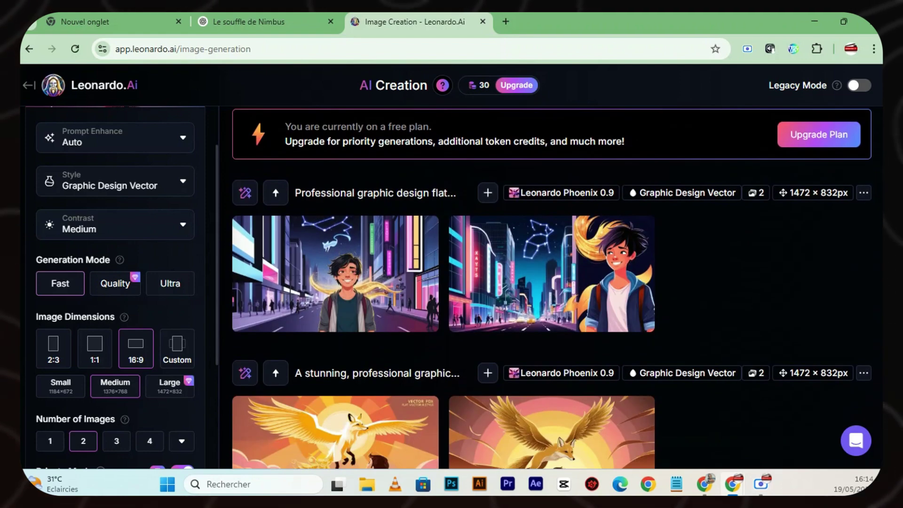
scroll(552, 282, down, 1)
scroll(552, 282, down, 1)
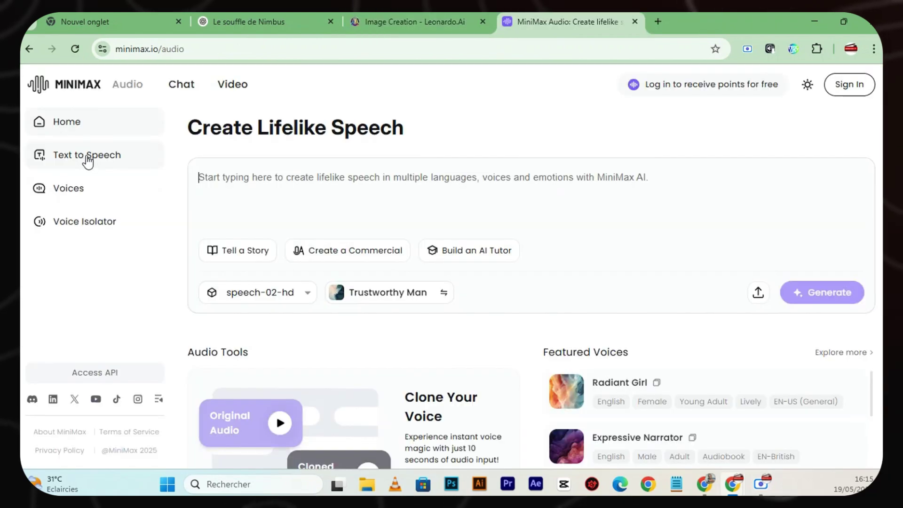
- Open Text to Speech in MiniMax Audio, and copy the story from ChatGPT, from "Dans une petite ville moderne" to "Nimbus reviendra."
click(85, 160)
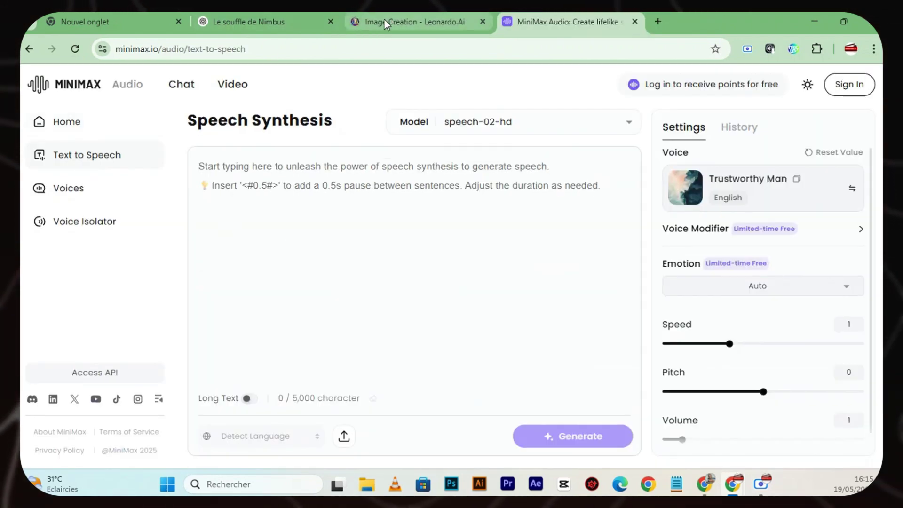
click(235, 20)
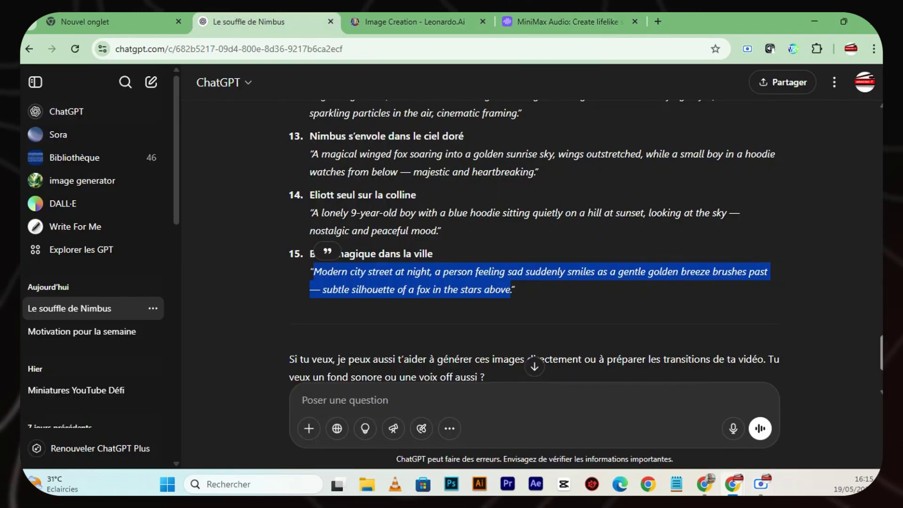
drag(880, 352, 880, 182)
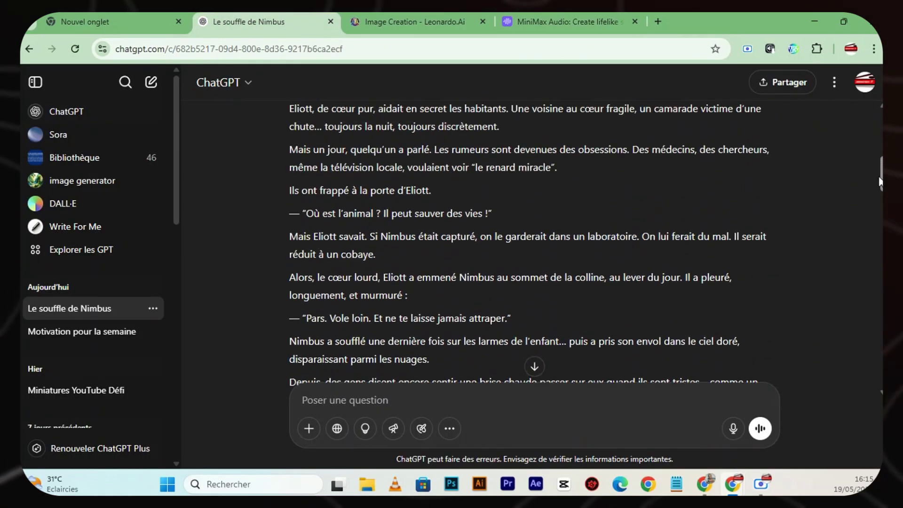
scroll(741, 234, up, 7)
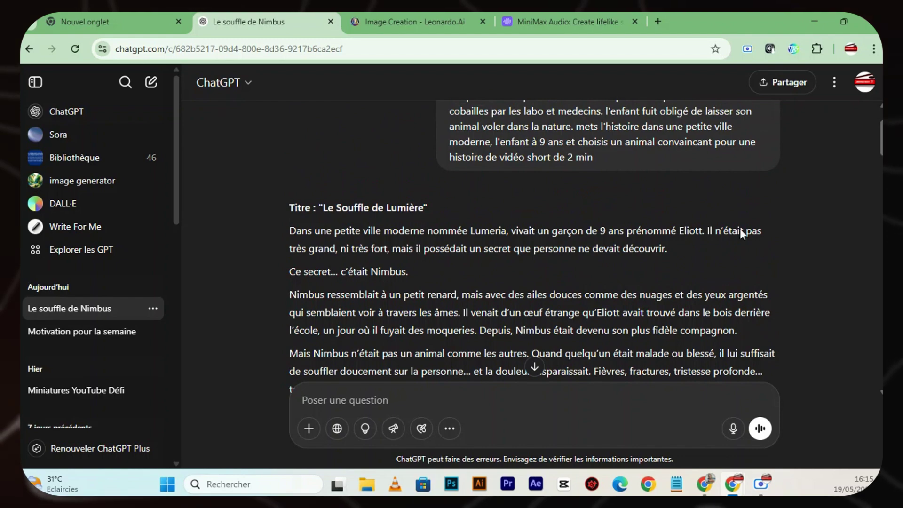
drag(288, 224, 544, 323)
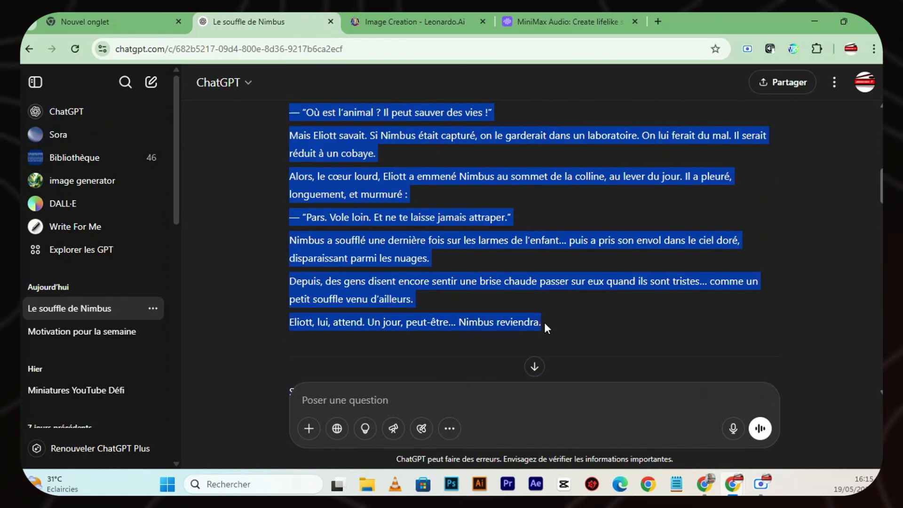
right_click(405, 289)
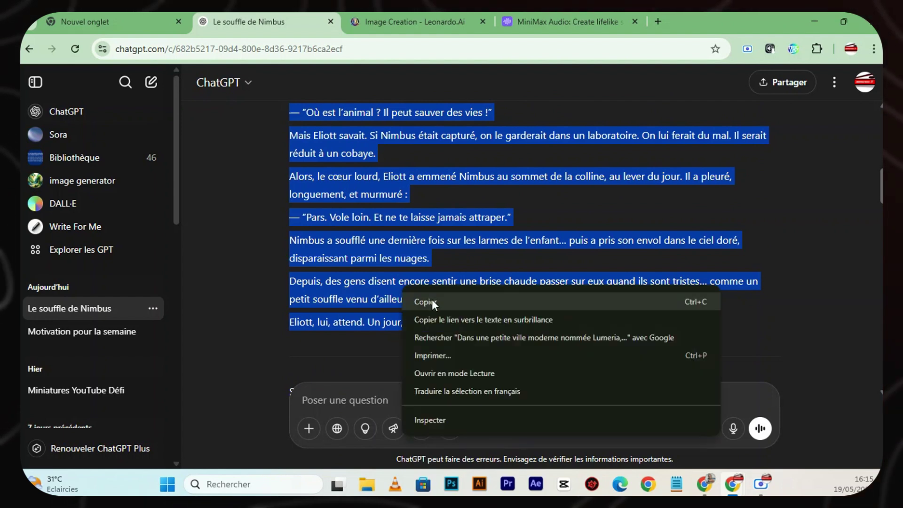
click(431, 299)
- Switch to MiniMax Audio, paste the copied story as the speech synthesis text and look through it
click(565, 22)
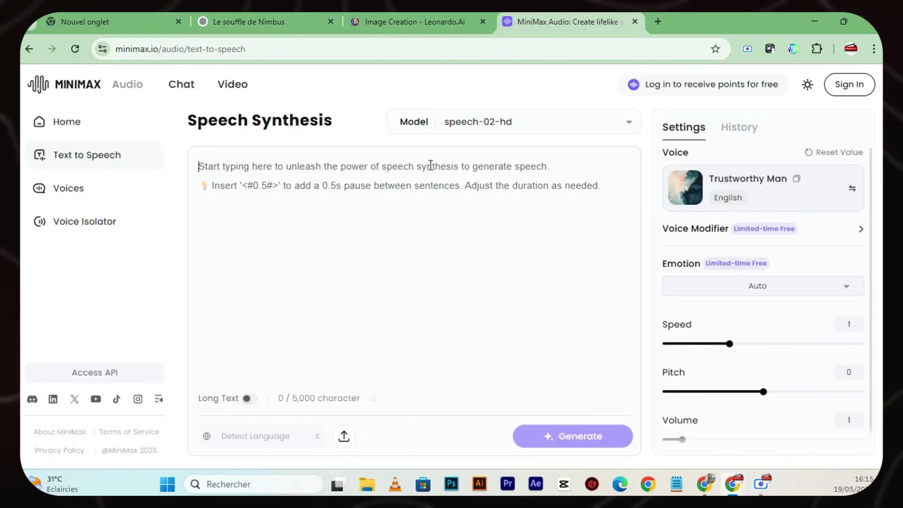
click(256, 184)
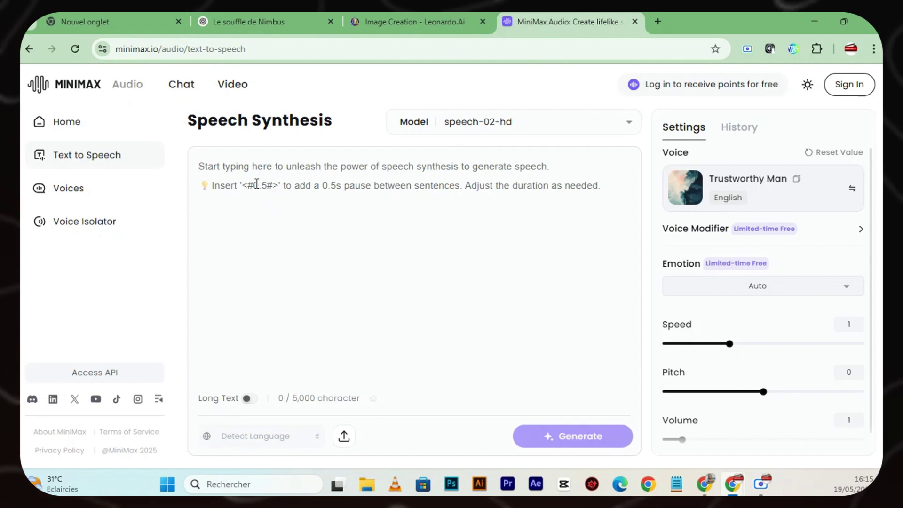
key(ctrl+v)
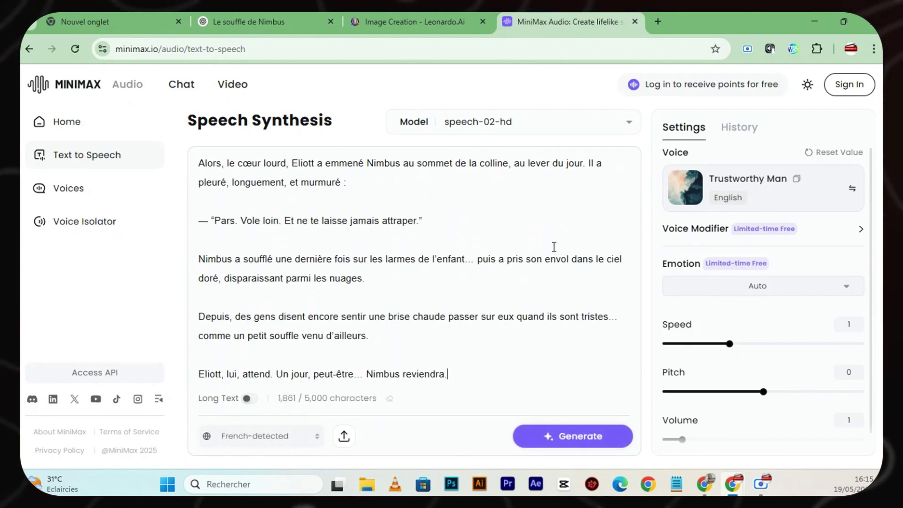
scroll(554, 247, up, 10)
scroll(511, 249, down, 4)
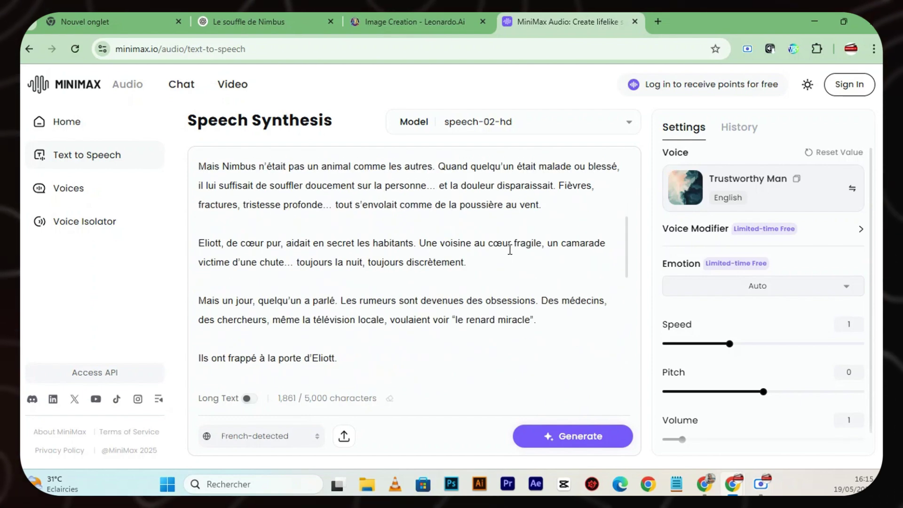
scroll(510, 250, up, 1)
scroll(510, 251, down, 4)
scroll(508, 253, up, 3)
scroll(509, 253, down, 2)
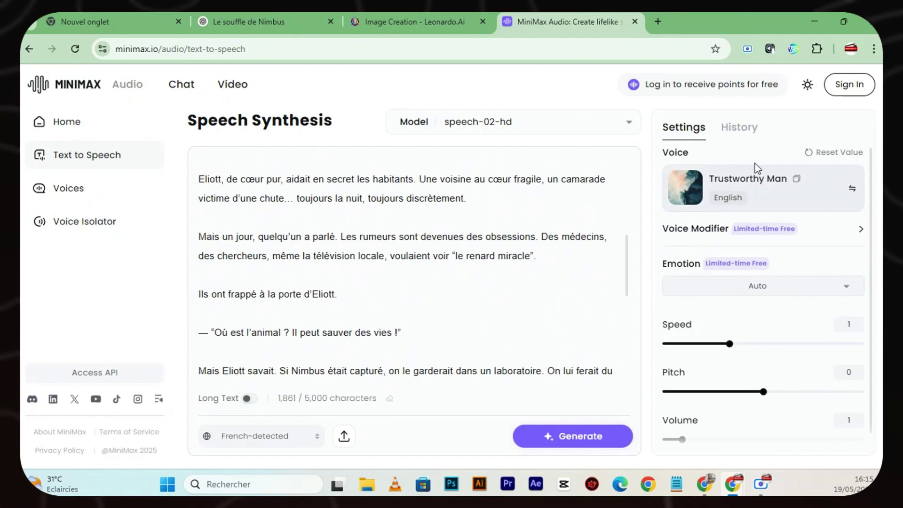
- Sign in to MiniMax Audio with the existing Google account
click(849, 89)
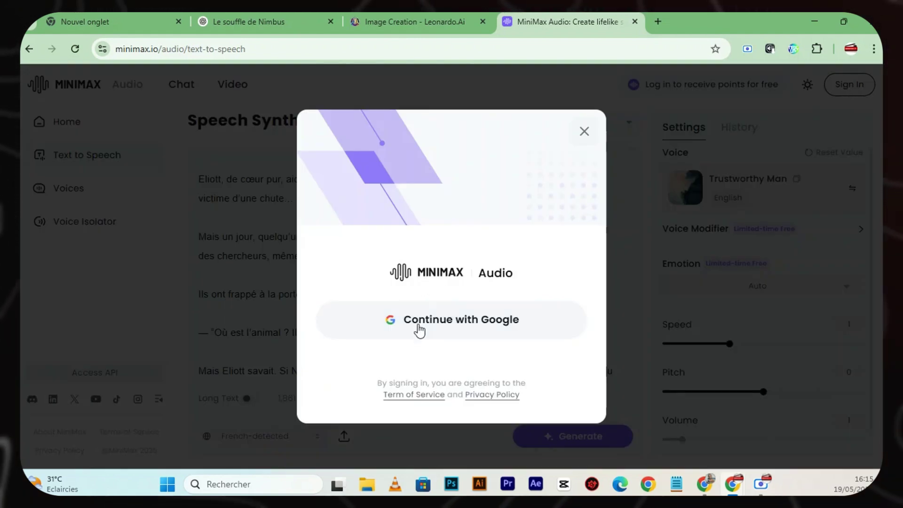
click(419, 331)
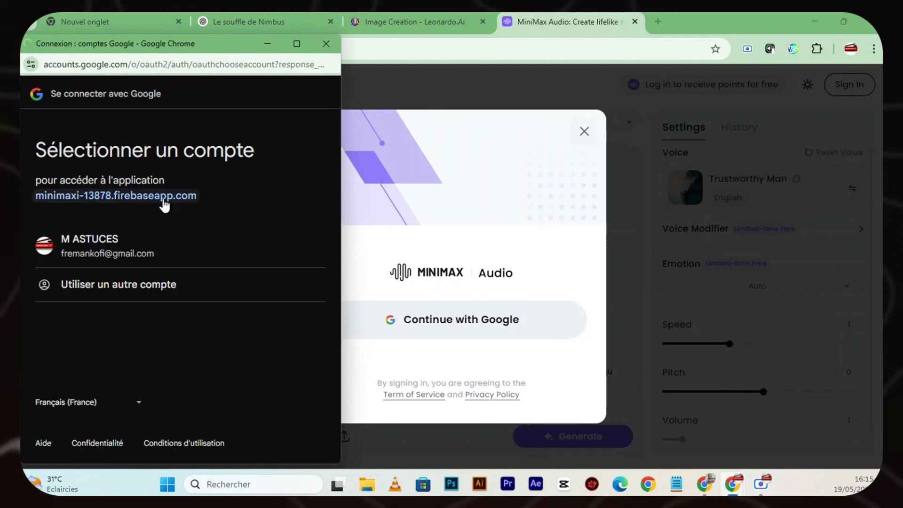
click(147, 238)
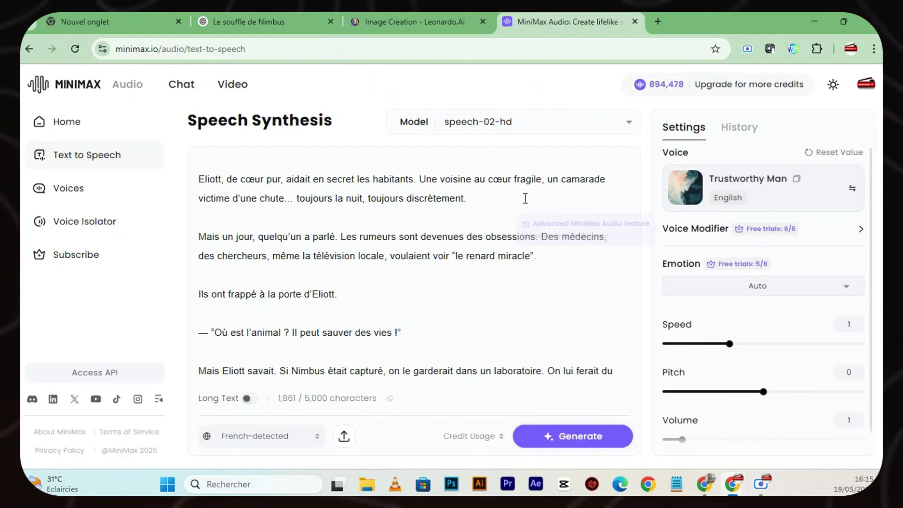
- View the emotion options, and filter the voice library to French voices
click(737, 294)
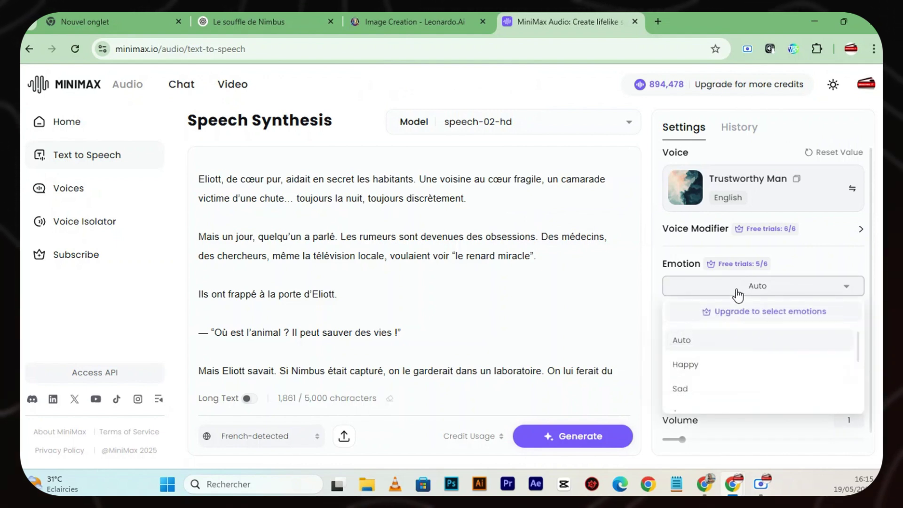
click(737, 294)
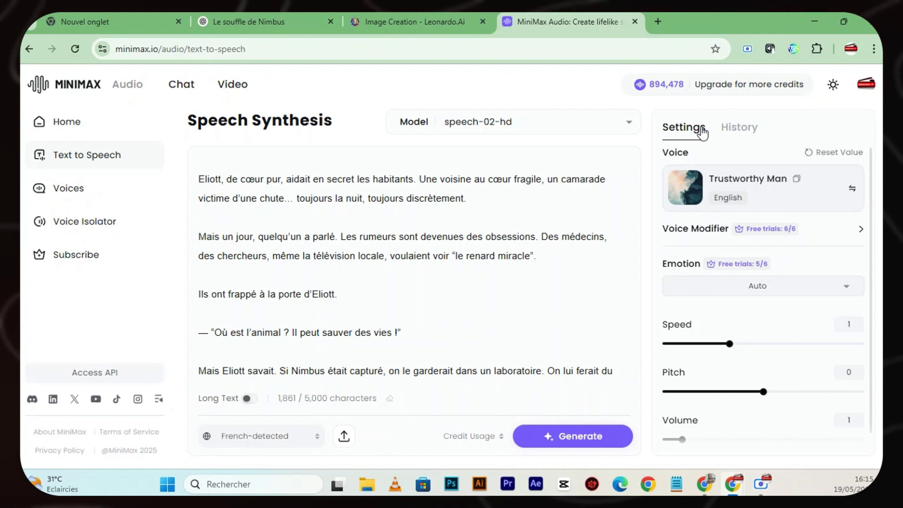
click(738, 197)
click(264, 155)
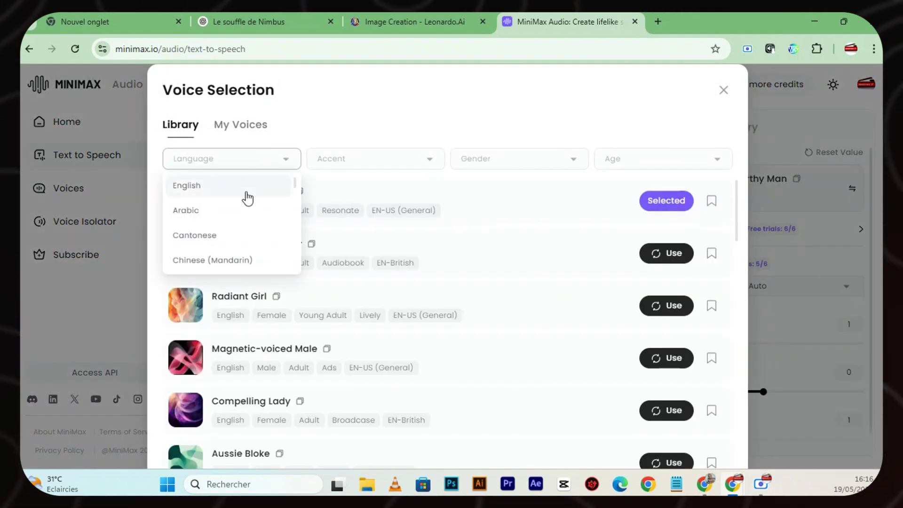
scroll(254, 216, down, 3)
scroll(260, 225, up, 4)
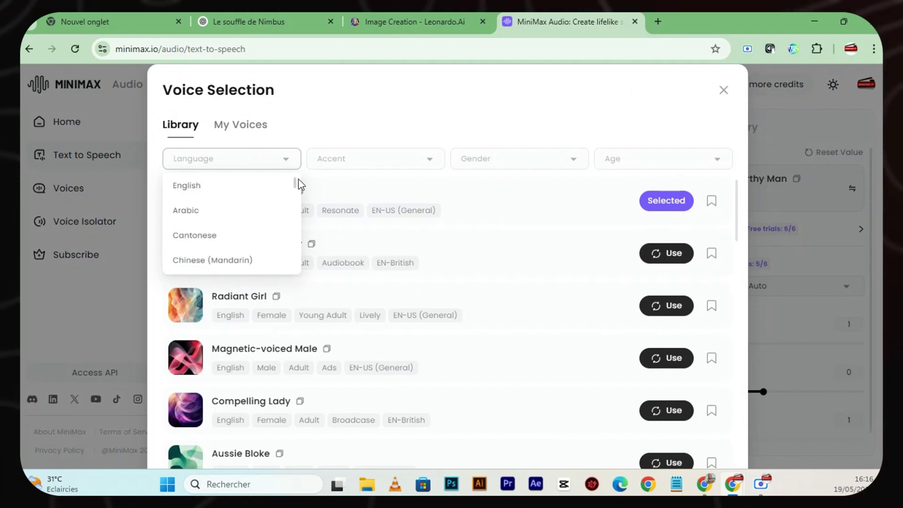
scroll(296, 188, down, 2)
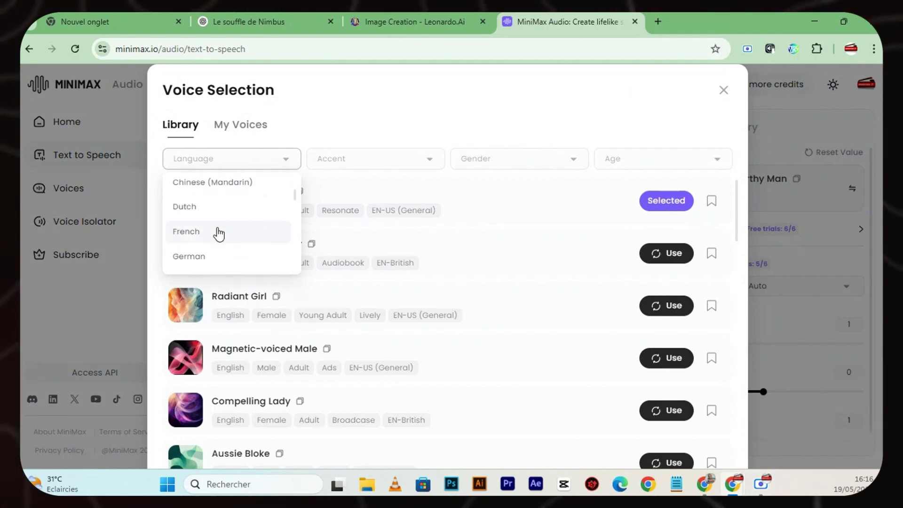
click(221, 233)
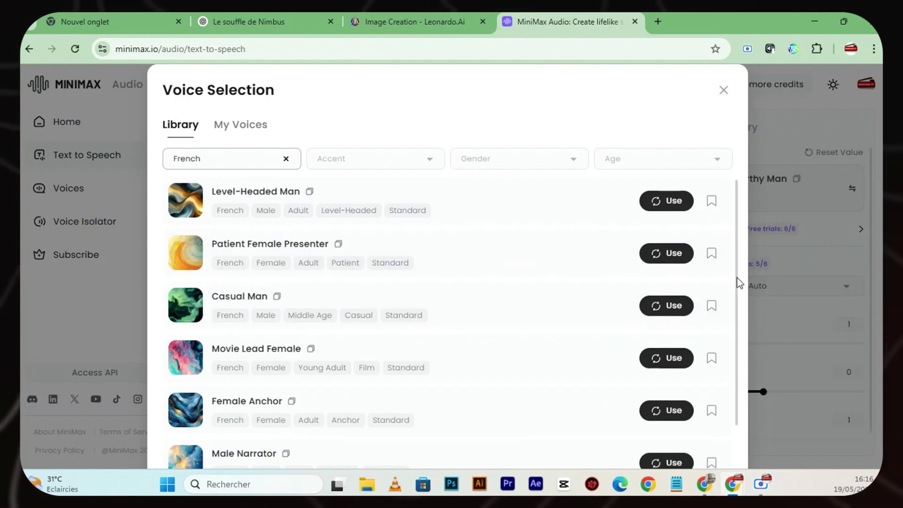
- Preview the French voices Male Narrator, Persuasive Female Speaker, Movie Lead Female and Female Anchor
drag(737, 278, 738, 398)
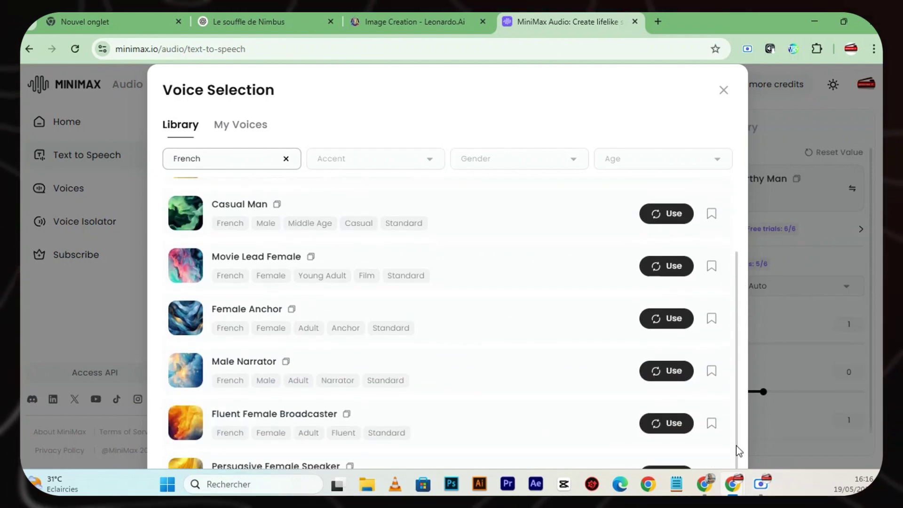
click(191, 369)
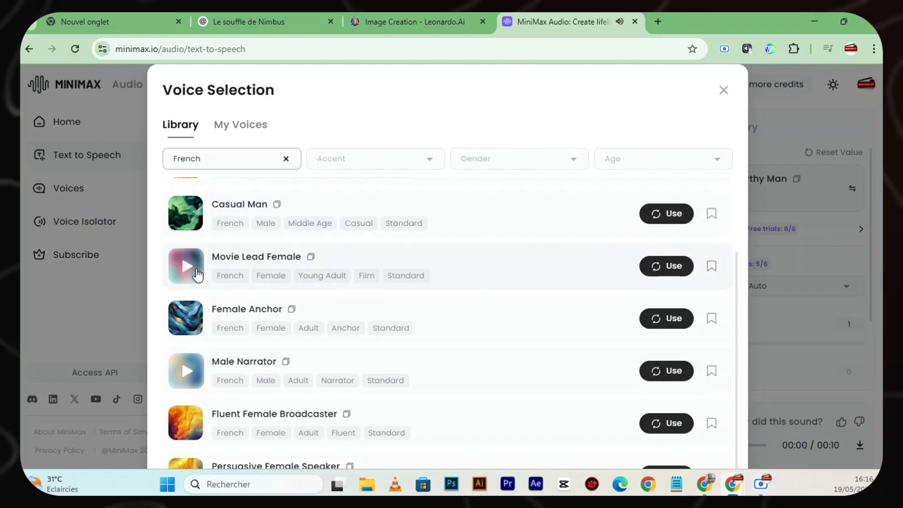
scroll(680, 372, down, 1)
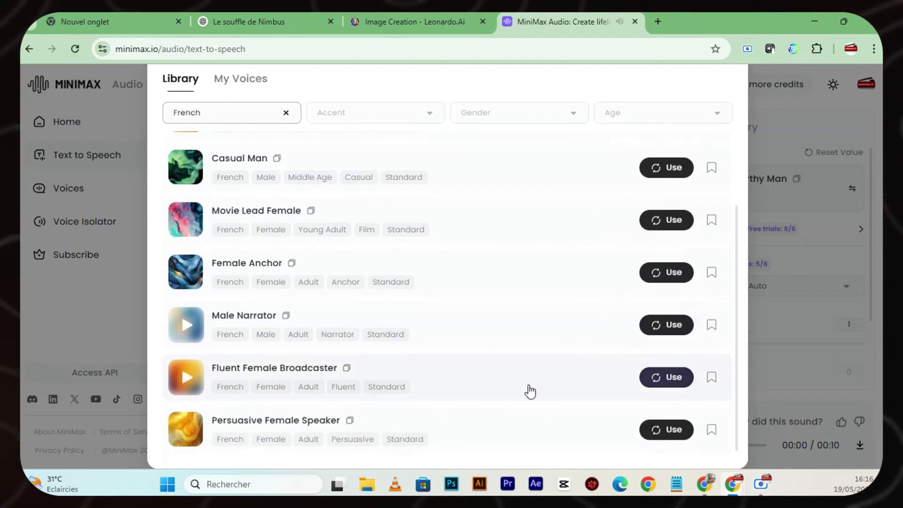
click(188, 432)
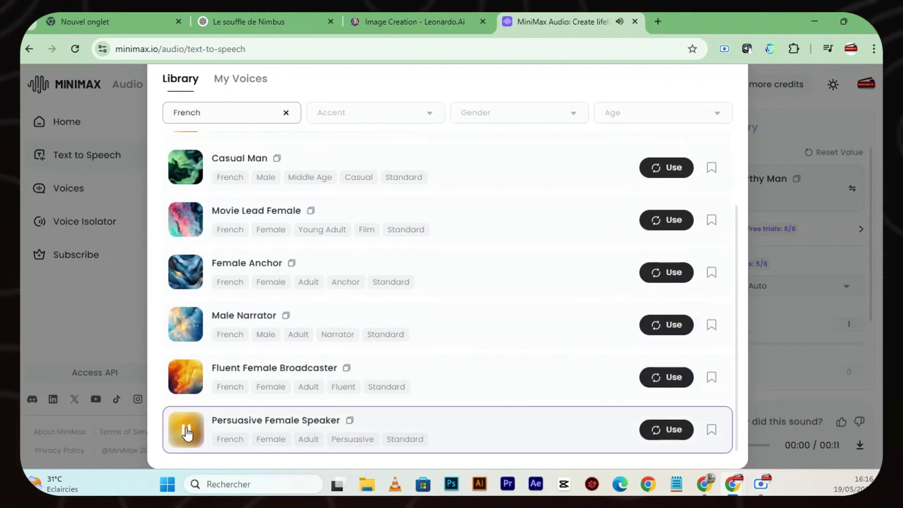
click(186, 219)
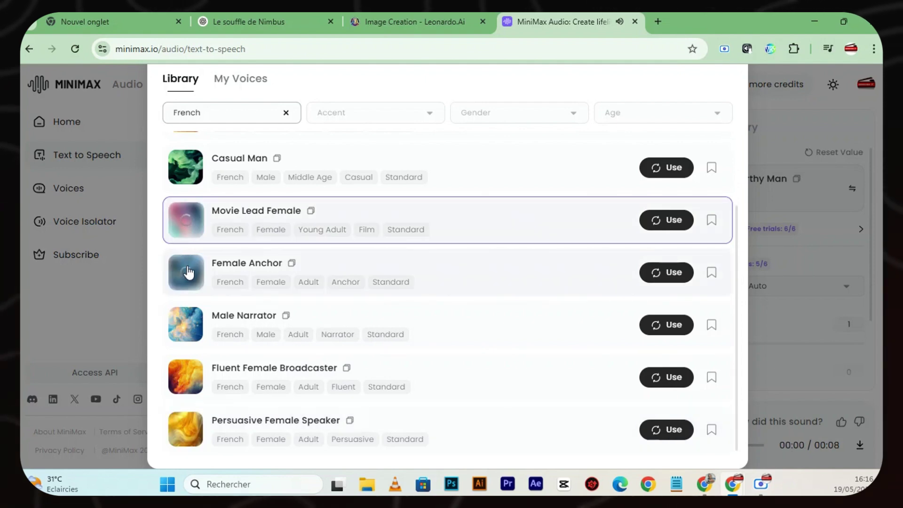
click(188, 274)
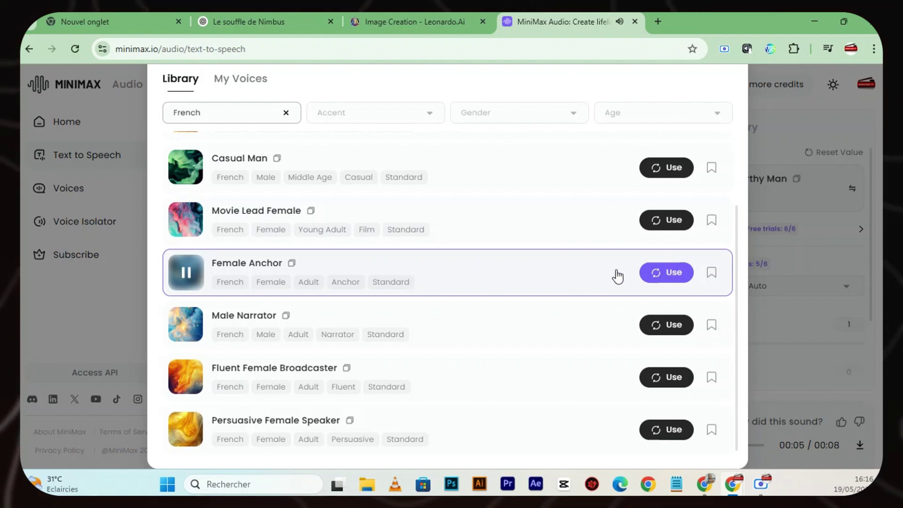
- Preview the Casual Man voice, choose it for the story and generate the speech
click(187, 170)
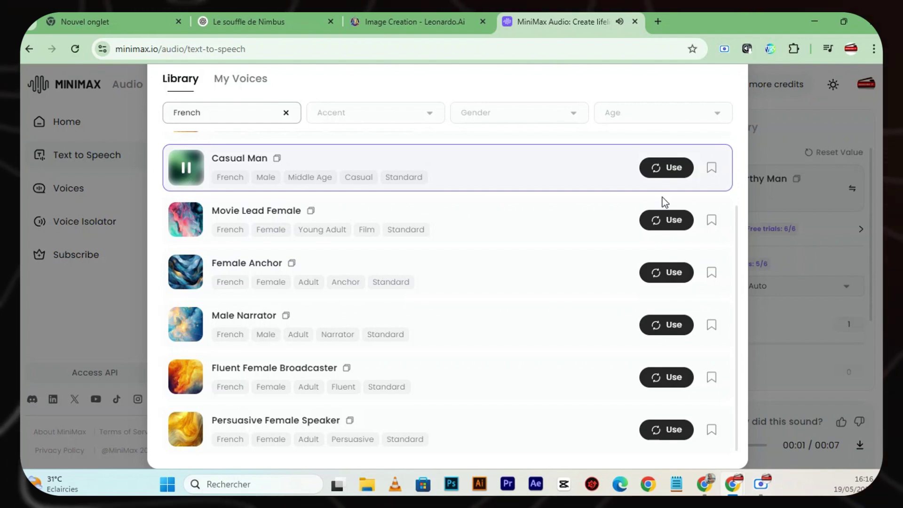
click(672, 170)
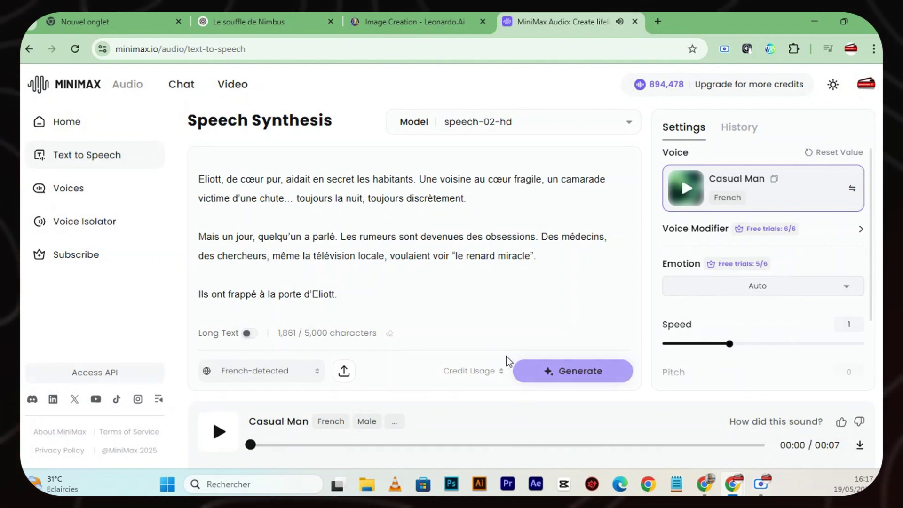
click(578, 372)
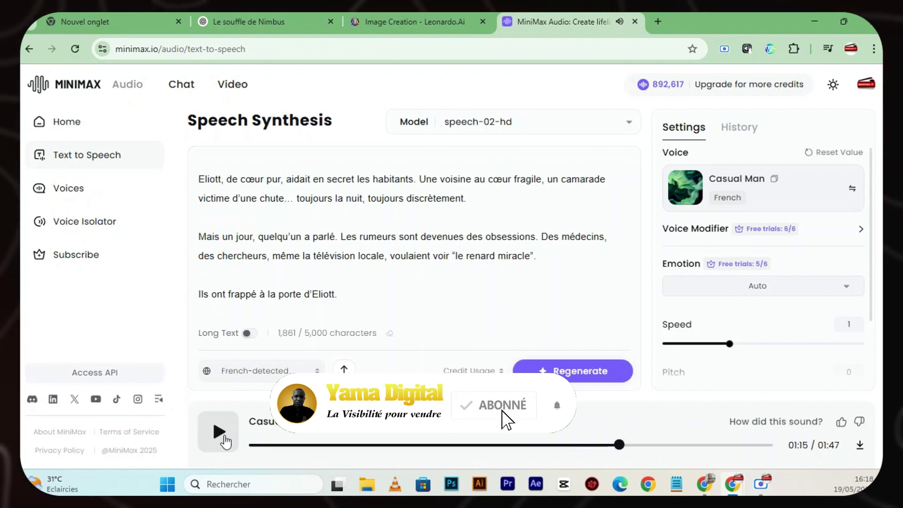
- Open the MiniMax home page in a separate tab, and go through its video product to the Create Video page of Hailuo AI
click(657, 21)
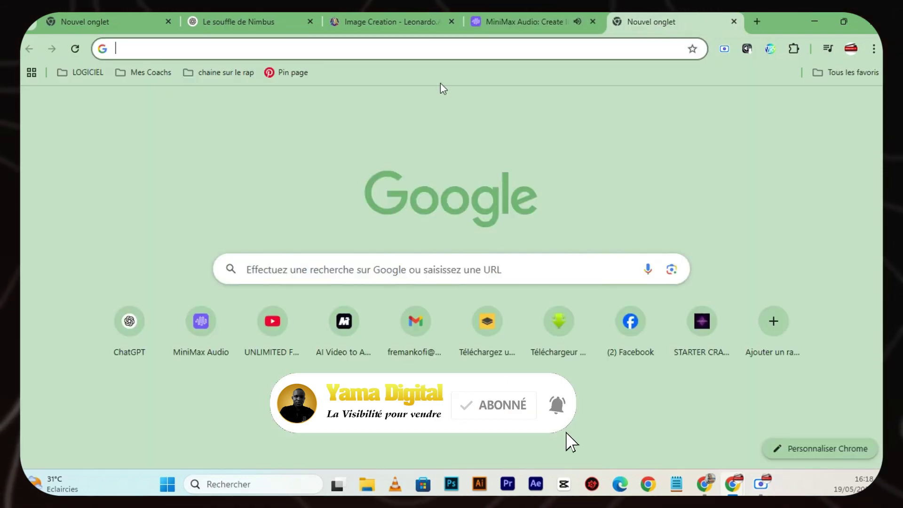
click(507, 16)
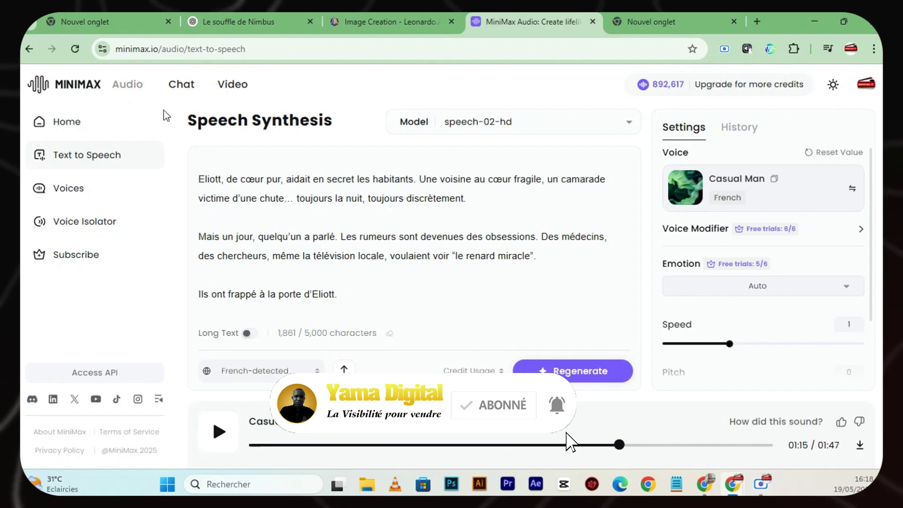
right_click(81, 88)
click(121, 107)
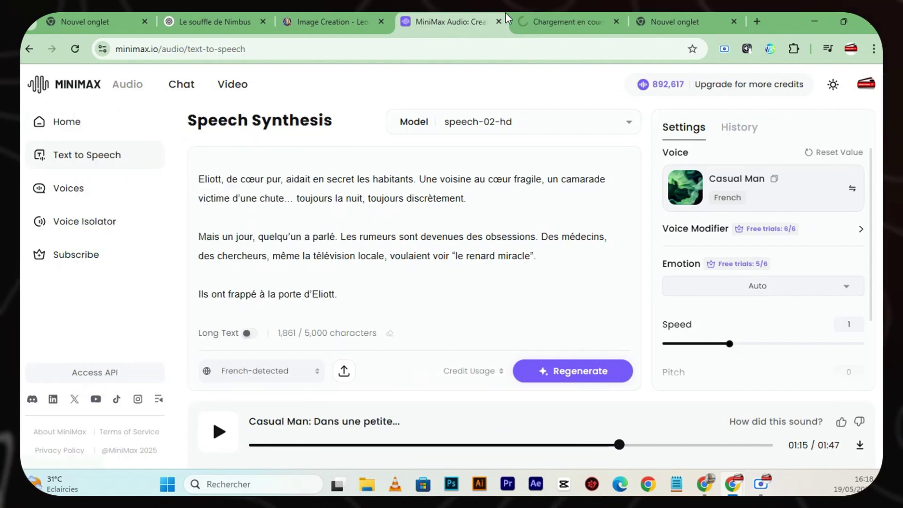
click(563, 21)
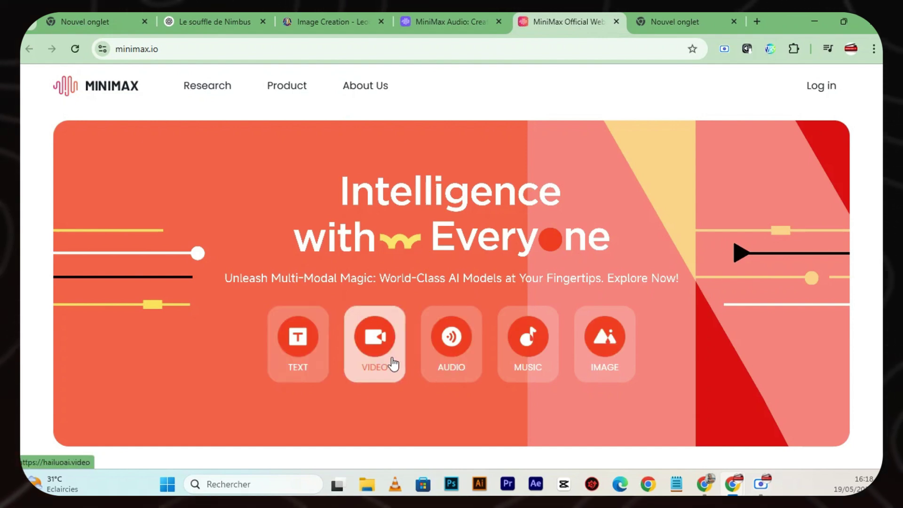
click(386, 361)
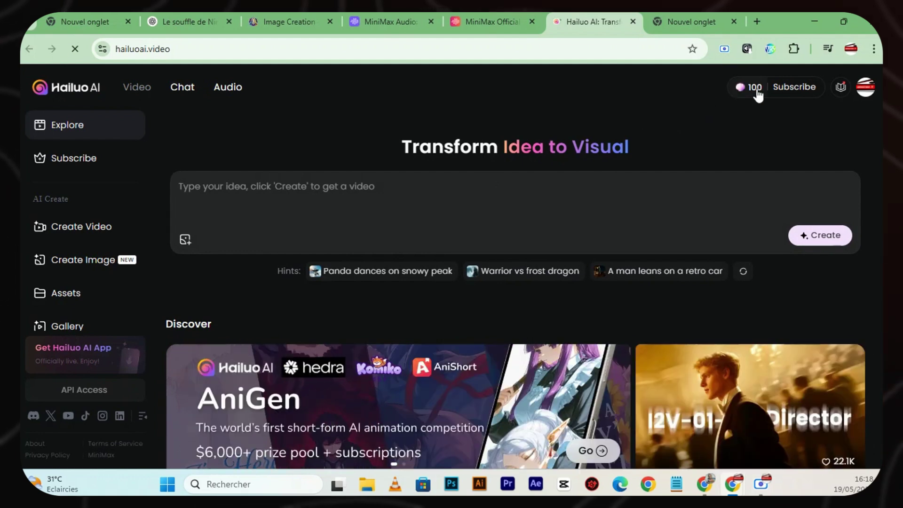
mouse_move(750, 91)
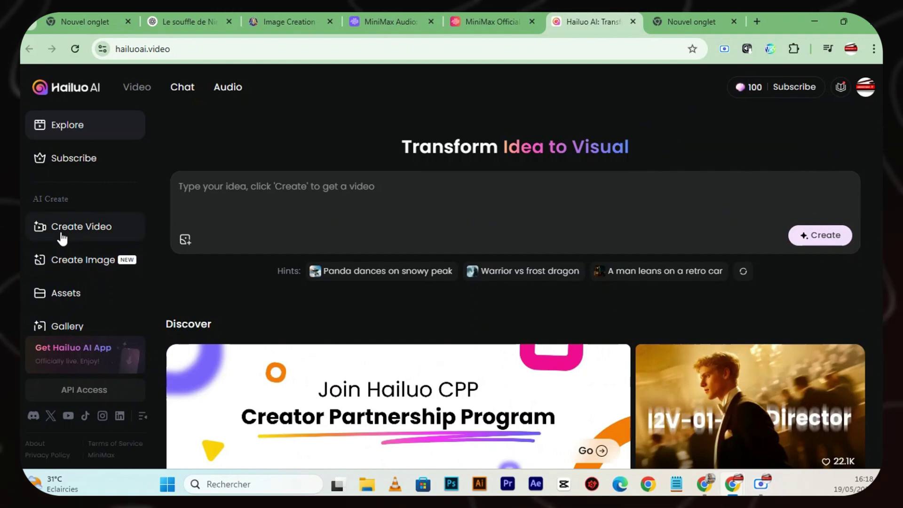
click(61, 238)
- Switch to Leonardo.Ai and download the story images from the night city street to the doctors outside the house
click(289, 21)
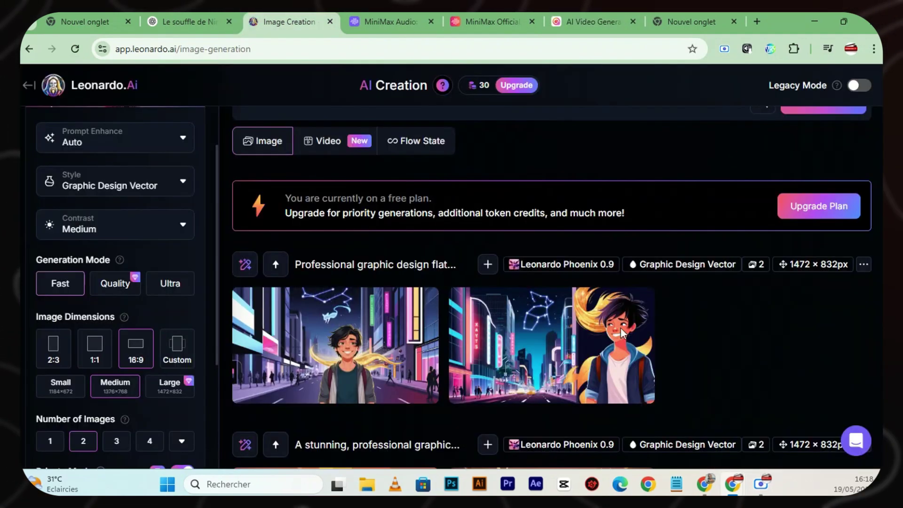
click(601, 308)
scroll(659, 203, down, 9)
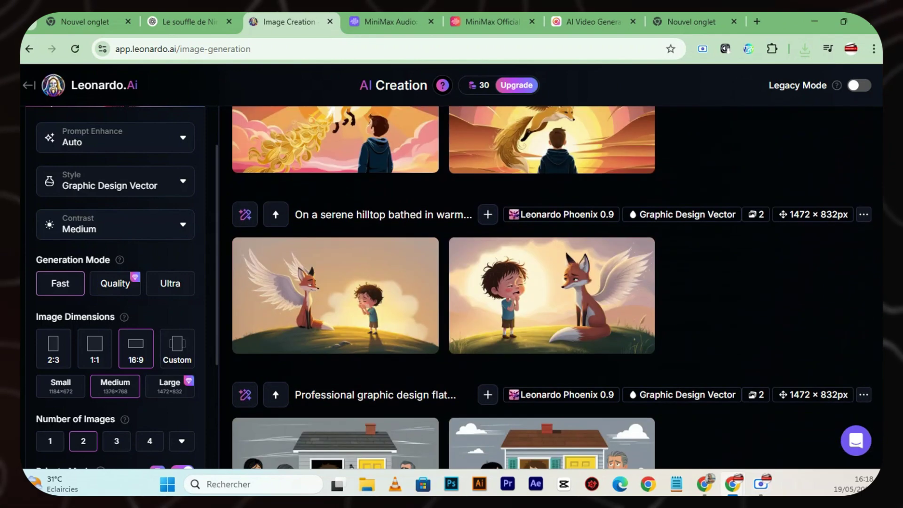
scroll(658, 203, up, 2)
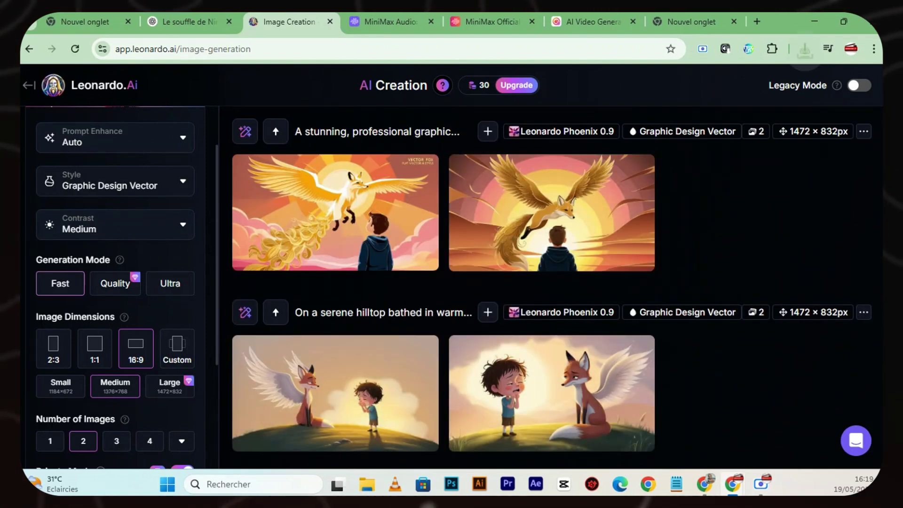
scroll(501, 288, down, 7)
scroll(501, 288, up, 6)
scroll(501, 288, down, 6)
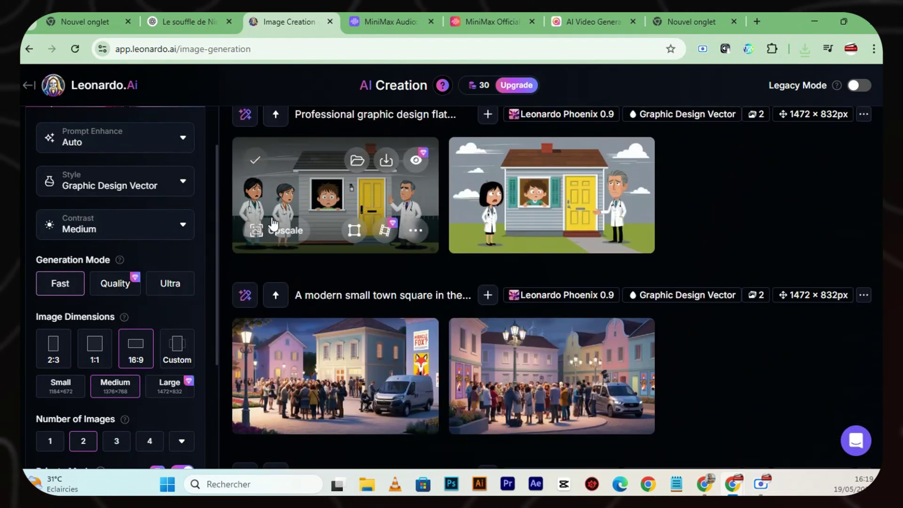
click(601, 189)
- Download the remaining story images, from the town square crowd through the winged fox at the bedside to the boy sitting on his bed
scroll(383, 235, down, 5)
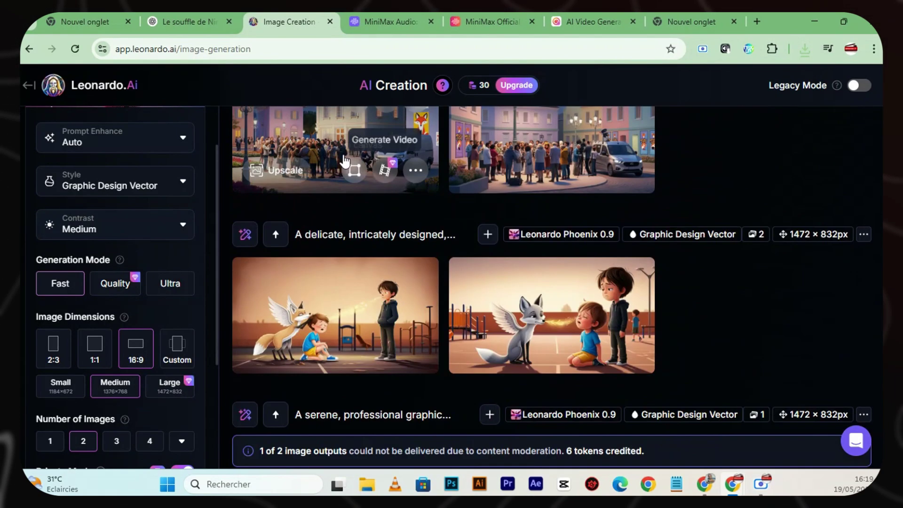
scroll(383, 262, up, 3)
scroll(335, 259, down, 5)
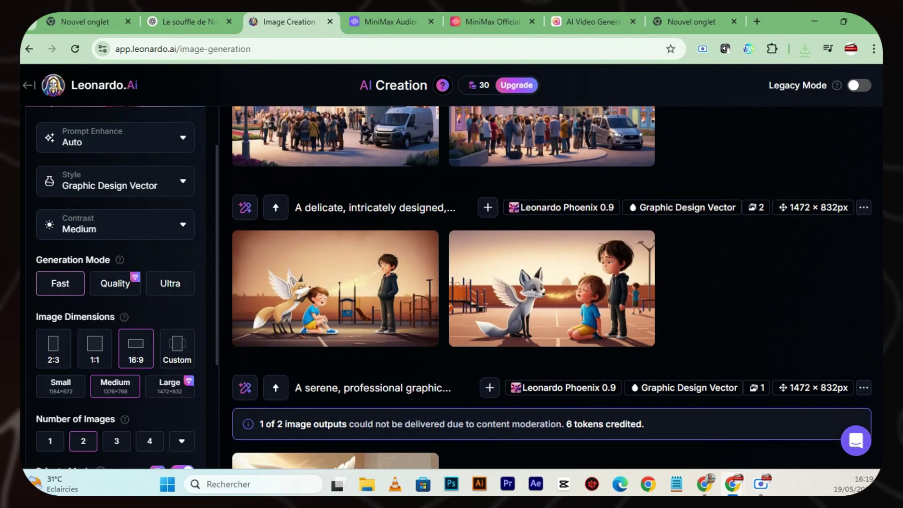
click(600, 172)
scroll(600, 172, down, 2)
scroll(383, 212, down, 3)
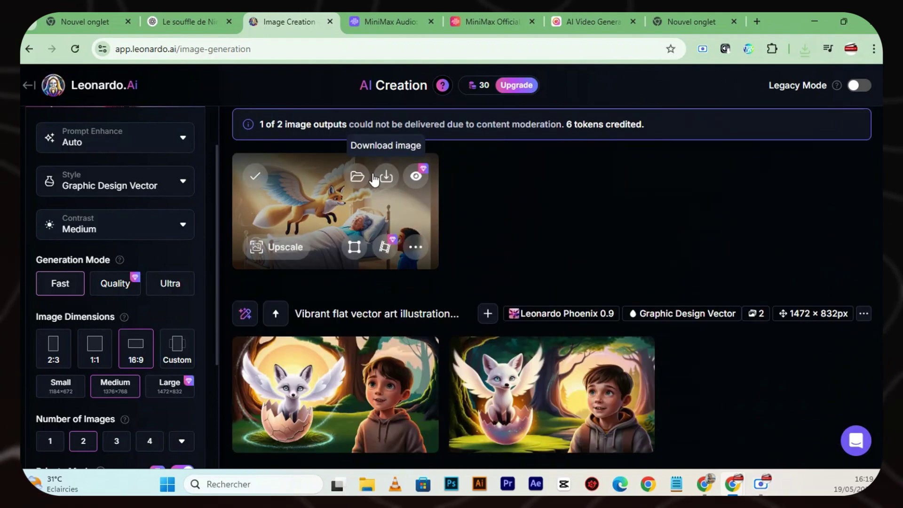
click(383, 178)
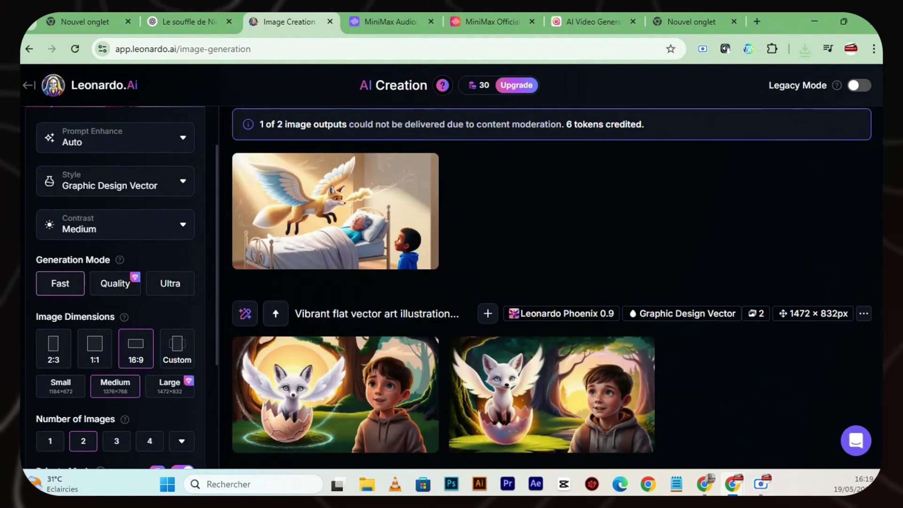
scroll(874, 261, up, 5)
scroll(874, 261, down, 7)
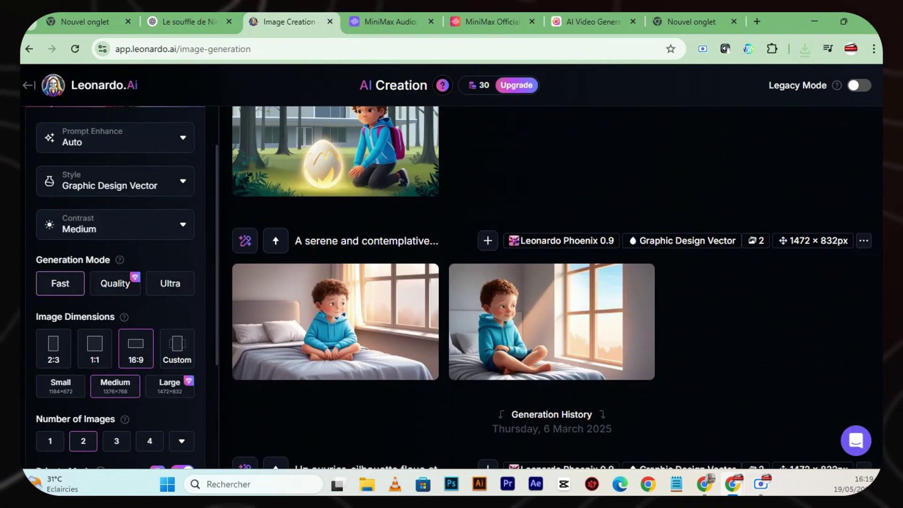
scroll(336, 209, up, 2)
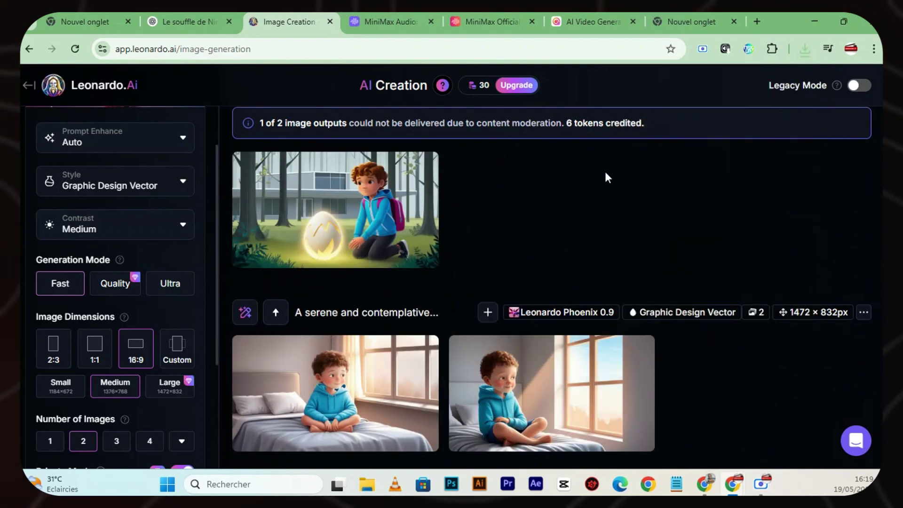
- Switch to Hailuo AI and upload Leonardo_Phoenix_09_A_serene_professional_graphic_design_flat_1 from the Téléchargements folder as the video's source image
click(575, 29)
click(216, 261)
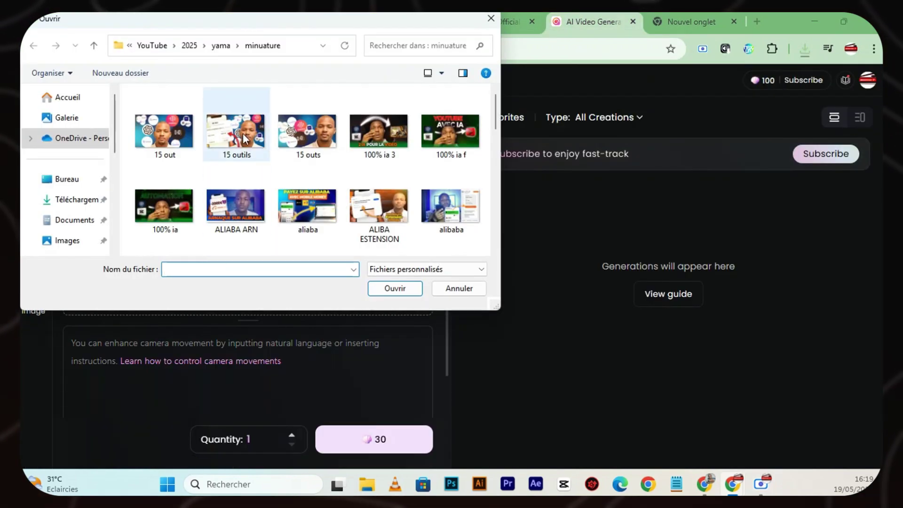
click(76, 205)
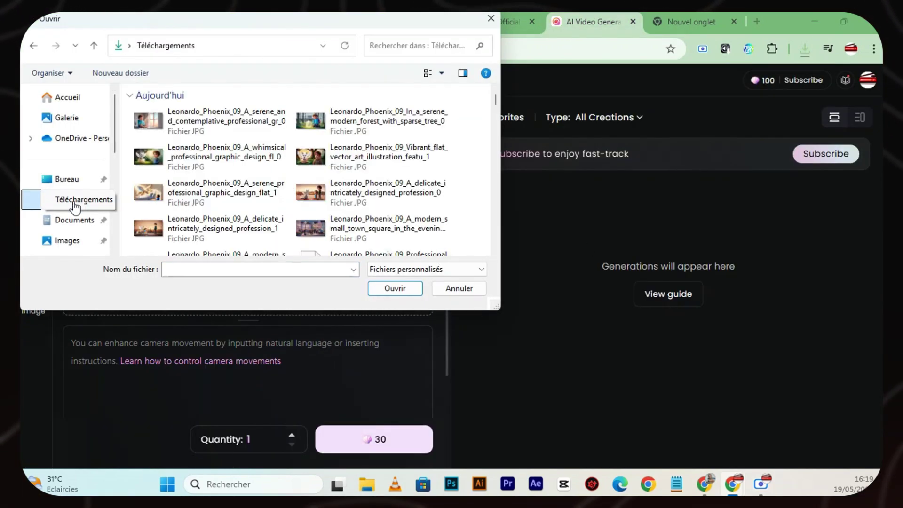
click(158, 189)
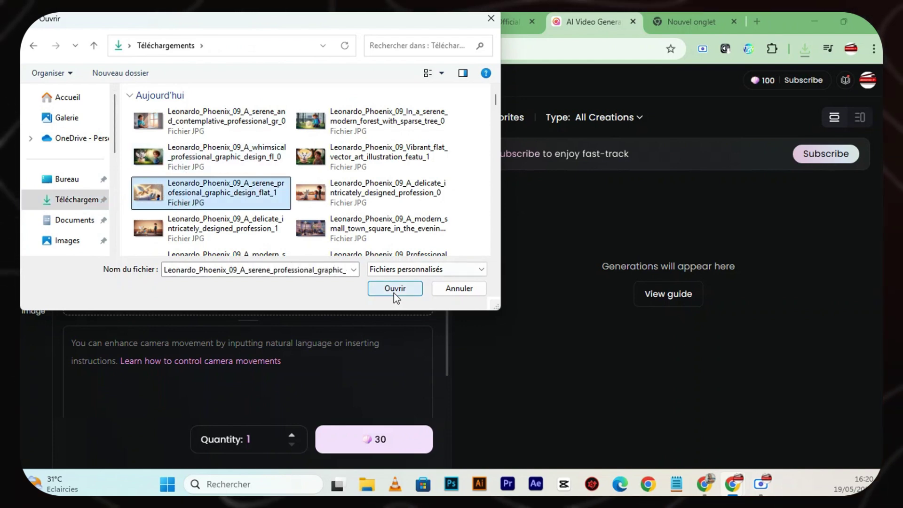
click(394, 288)
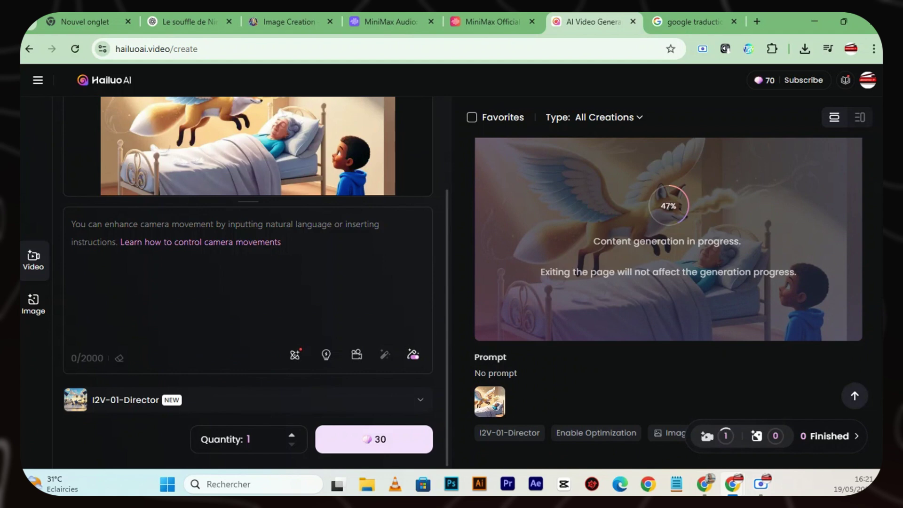
- Watch the generated Hailuo AI video of the winged fox at the bedside, then return to the Create page
scroll(668, 282, down, 3)
scroll(668, 282, down, 1)
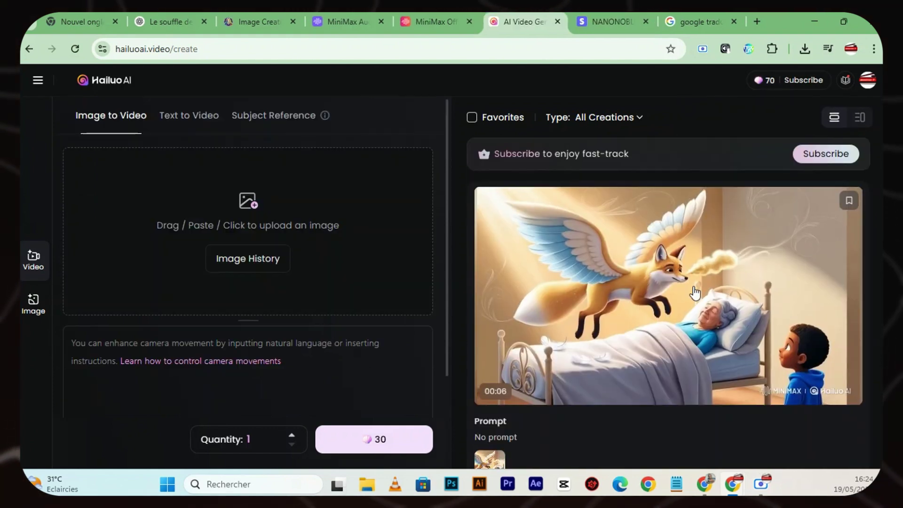
click(710, 294)
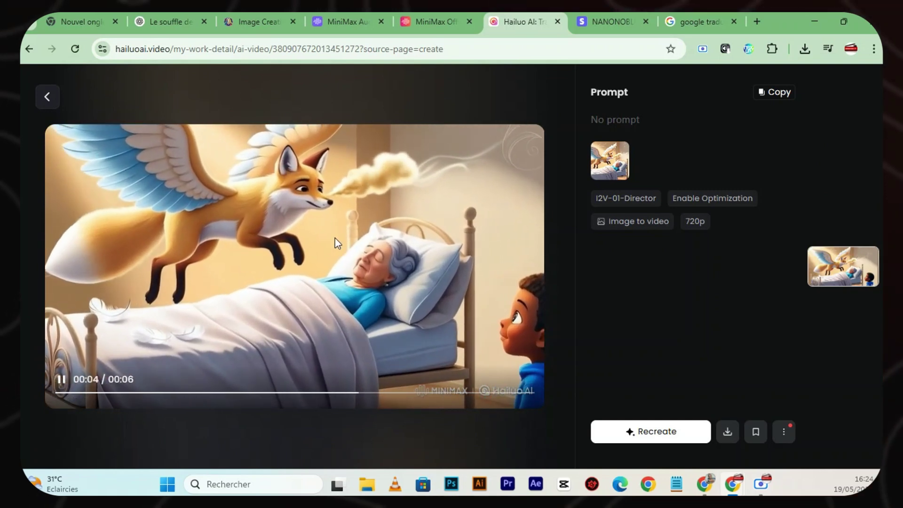
click(47, 97)
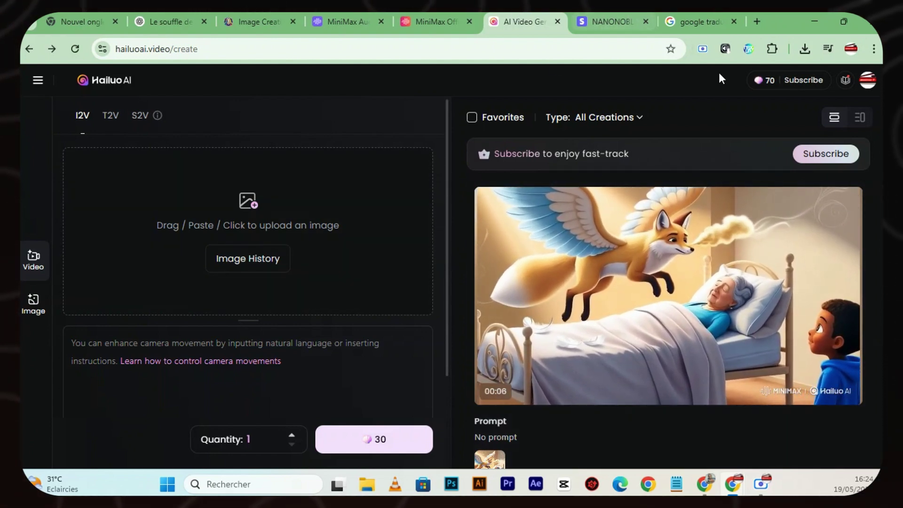
- Download the generated video of the winged fox at the bedside and go back to the Create page
click(713, 262)
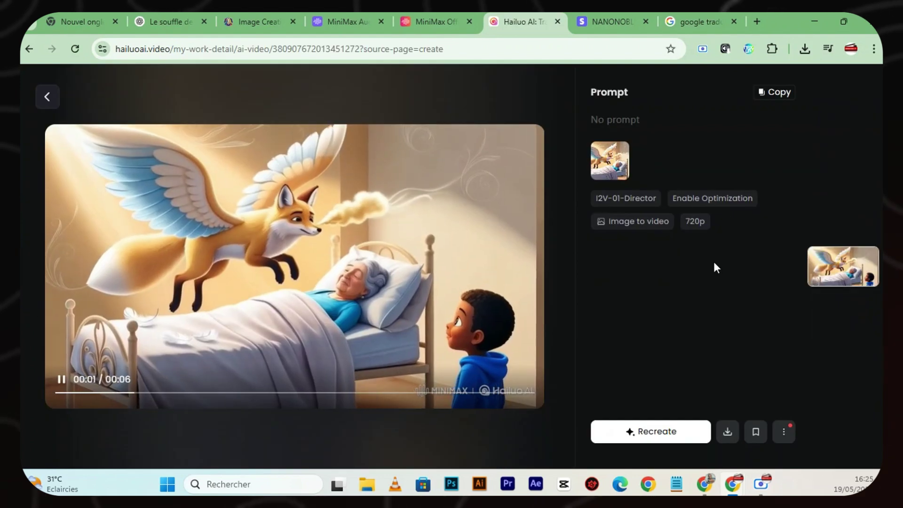
click(727, 433)
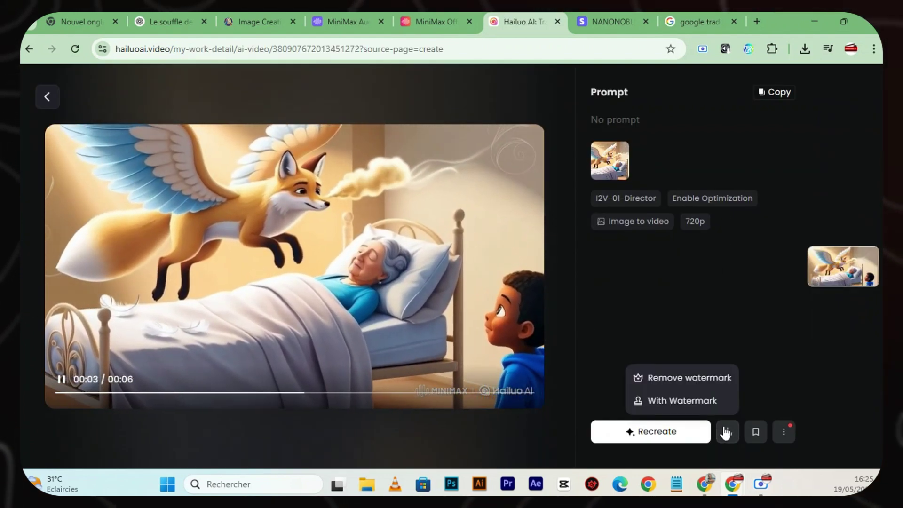
click(725, 431)
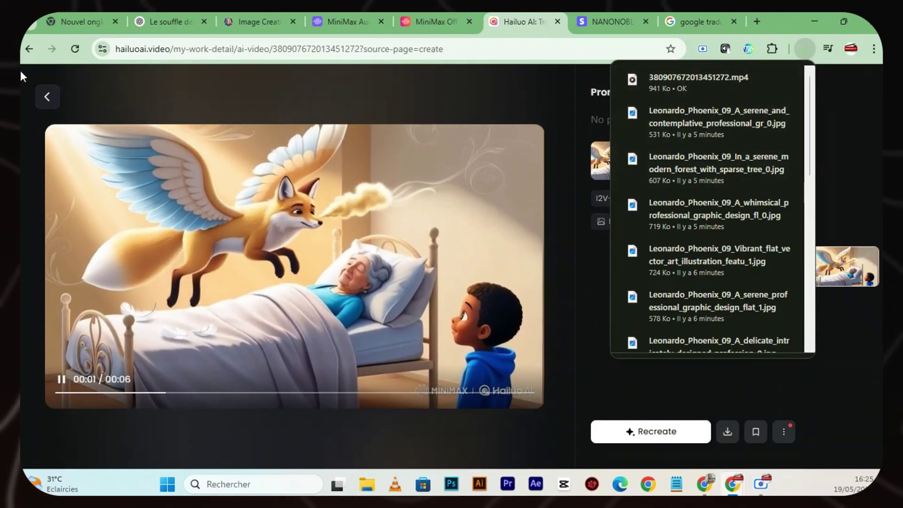
click(53, 96)
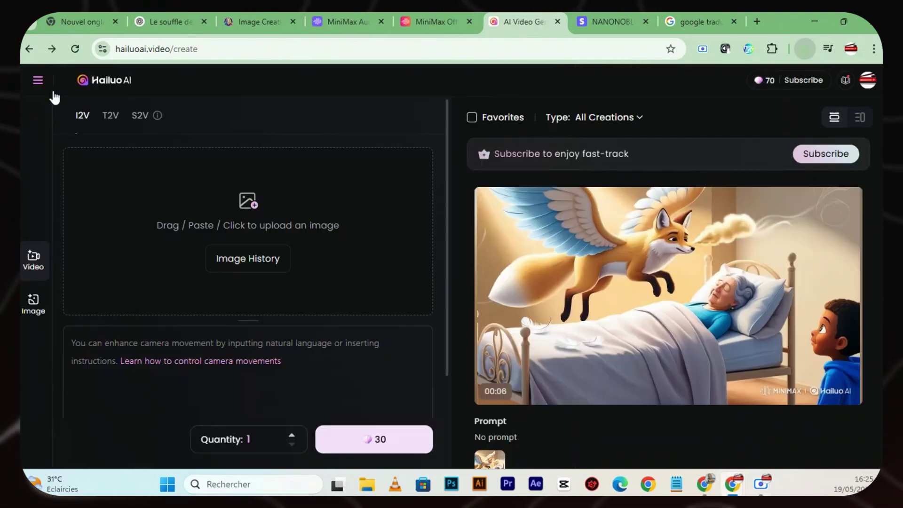
- Upload Leonardo_Phoenix_09_A_delicate_intricately_designed_profession_0 from the Téléchargements folder as the source image of a new video
click(287, 256)
click(125, 175)
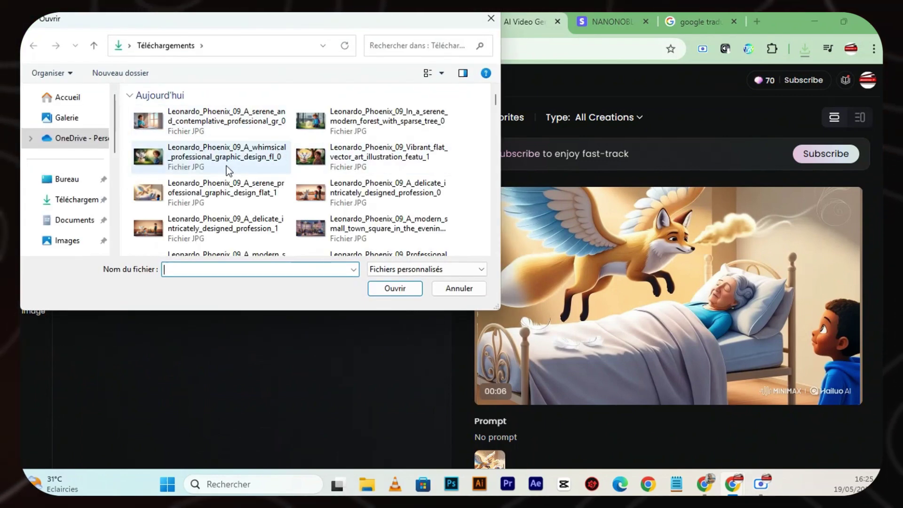
scroll(202, 193, down, 3)
click(226, 238)
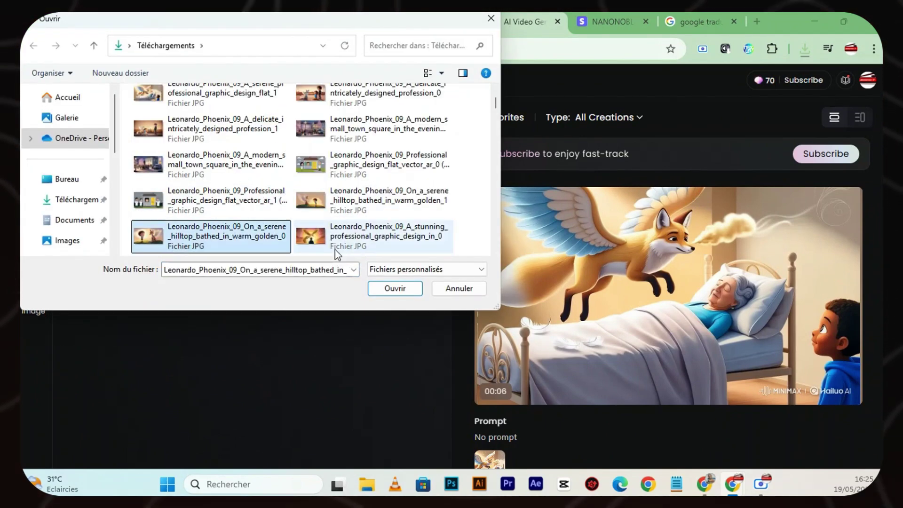
scroll(447, 104, up, 3)
double_click(377, 188)
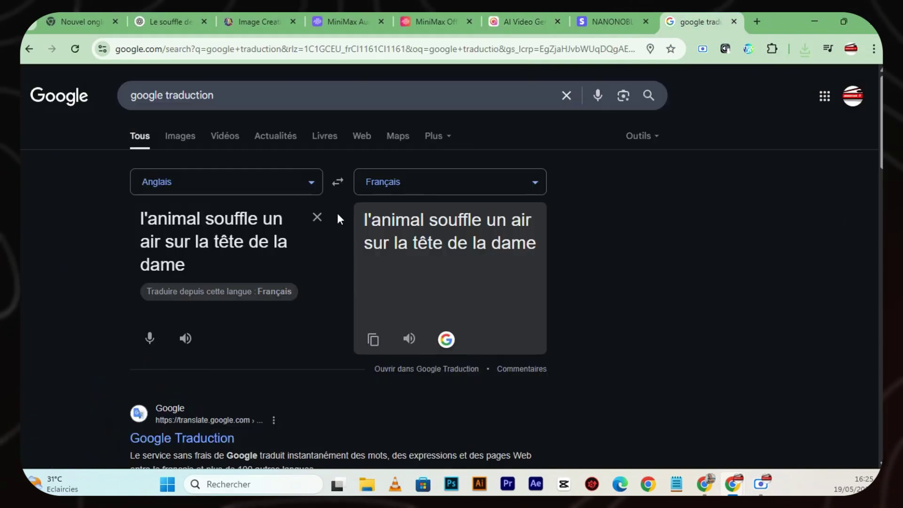
- Replace "la dame" with "l'enfant" in the Google Traduction source sentence and enter "the animal blows a tune on the child's head" as Hailuo AI's video prompt
triple_click(372, 226)
click(209, 268)
key(BackSpace)
key(BackSpace)
key(BackSpace)
key(BackSpace)
key(BackSpace)
key(BackSpace)
key(BackSpace)
text(l'enfant)
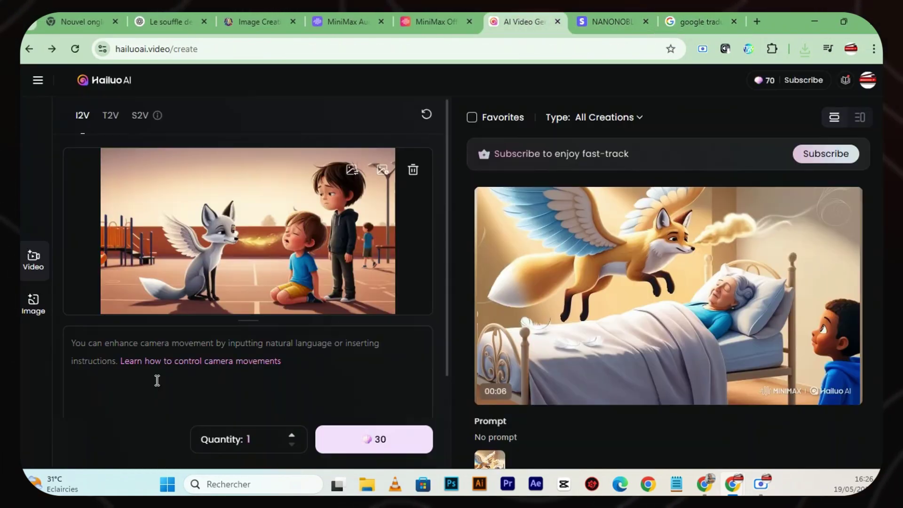
text(the animal blows a tune on the child's head)
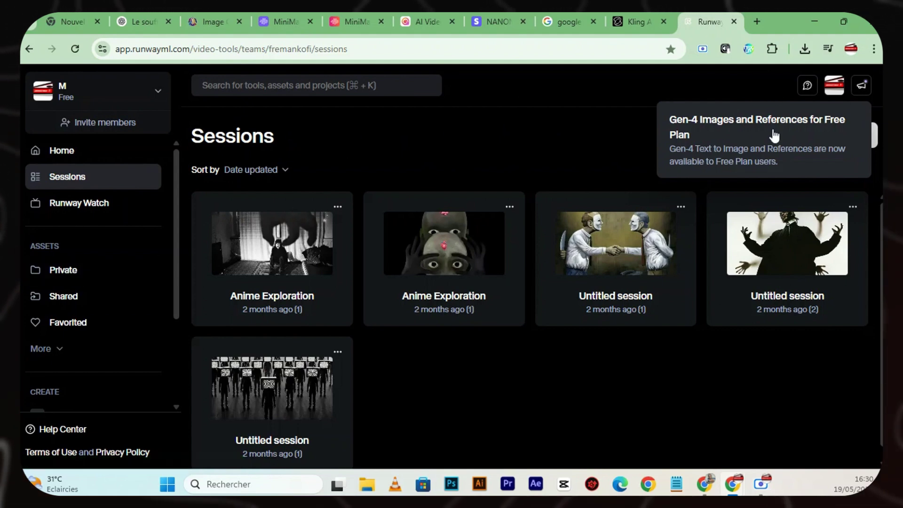
- Reload Runway's Sessions page and open its Generate Video tool
click(74, 48)
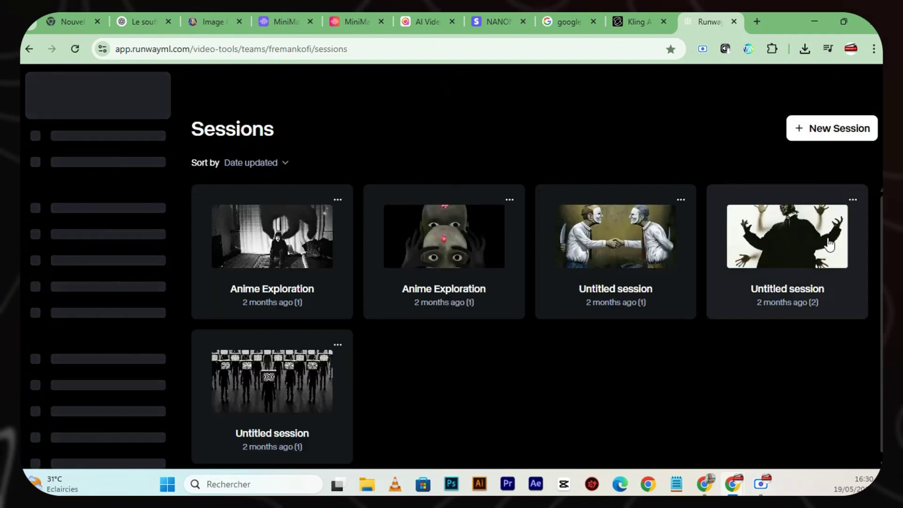
scroll(146, 277, down, 2)
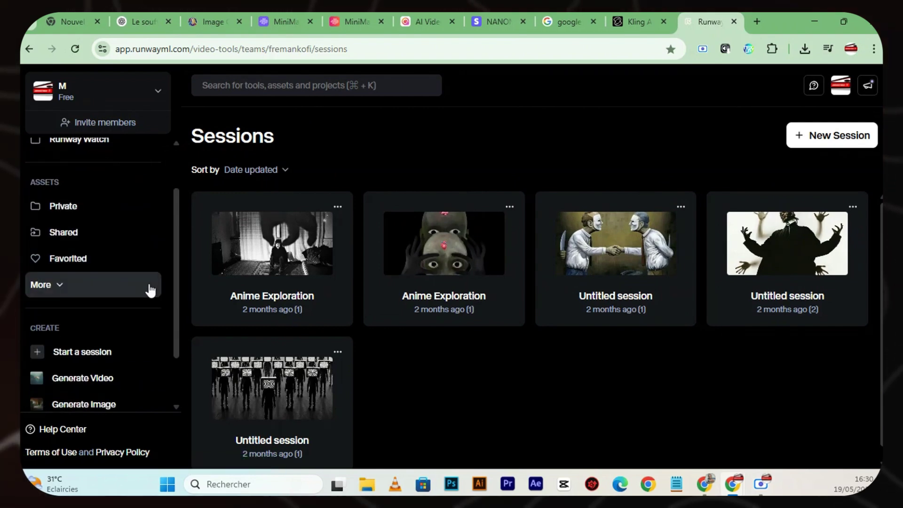
click(133, 381)
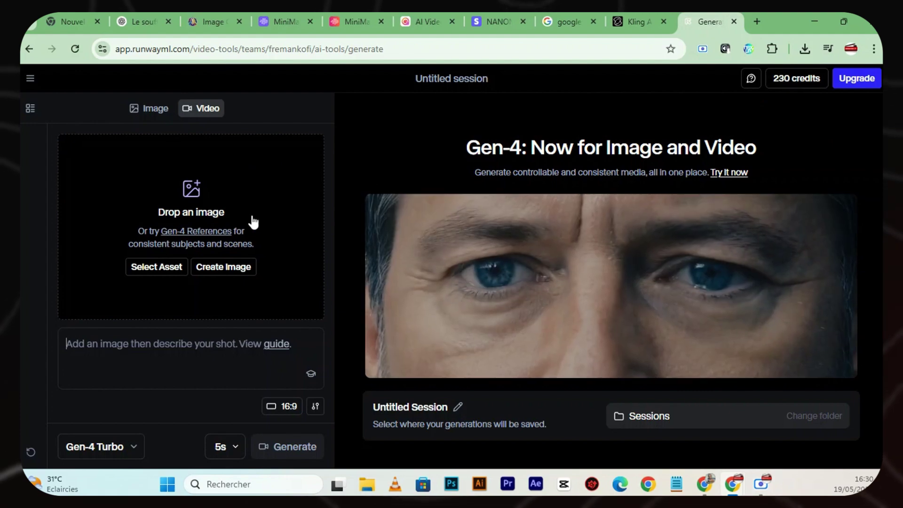
- Upload Leonardo_Phoenix_09_Vibrant_flat_vector_art_illustration_featu_1 as the source image and generate a 5s Gen-4 Turbo video from it
click(252, 222)
click(326, 169)
click(396, 289)
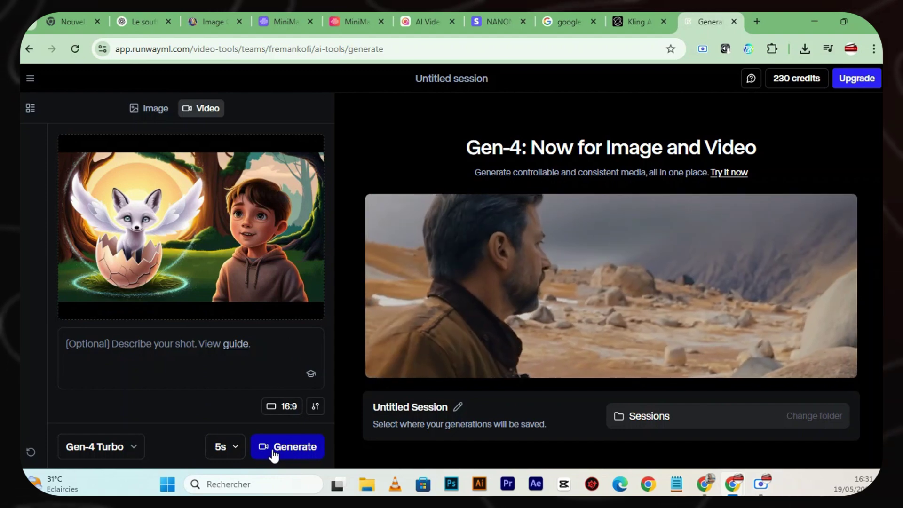
click(276, 451)
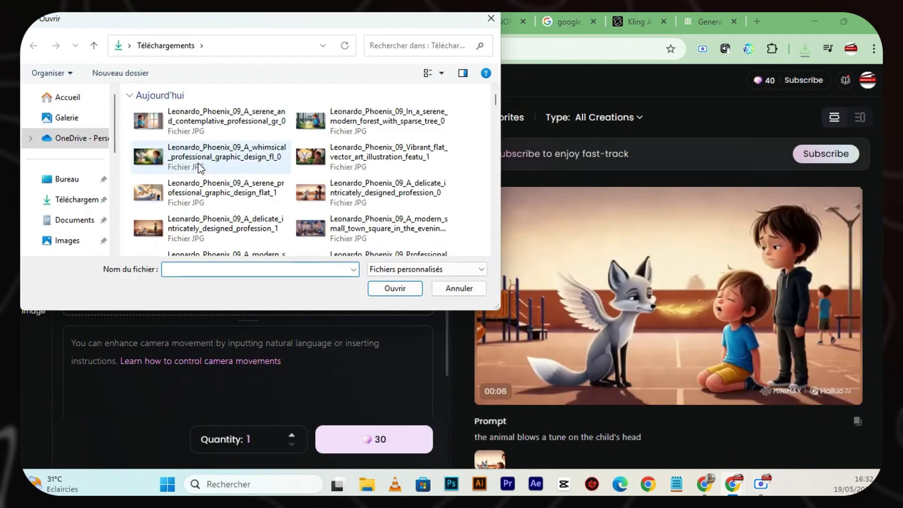
- In Hailuo AI, upload Leonardo_Phoenix_09_A_serene_and_contemplative_professional_gr_0 as the source image and start generating its video
click(193, 130)
scroll(493, 104, down, 1)
scroll(493, 104, down, 3)
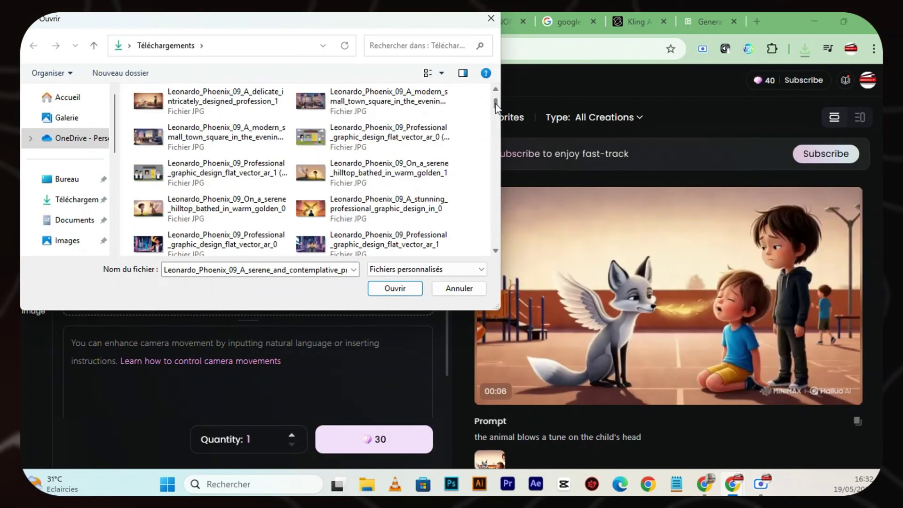
scroll(493, 103, up, 5)
click(395, 287)
click(342, 433)
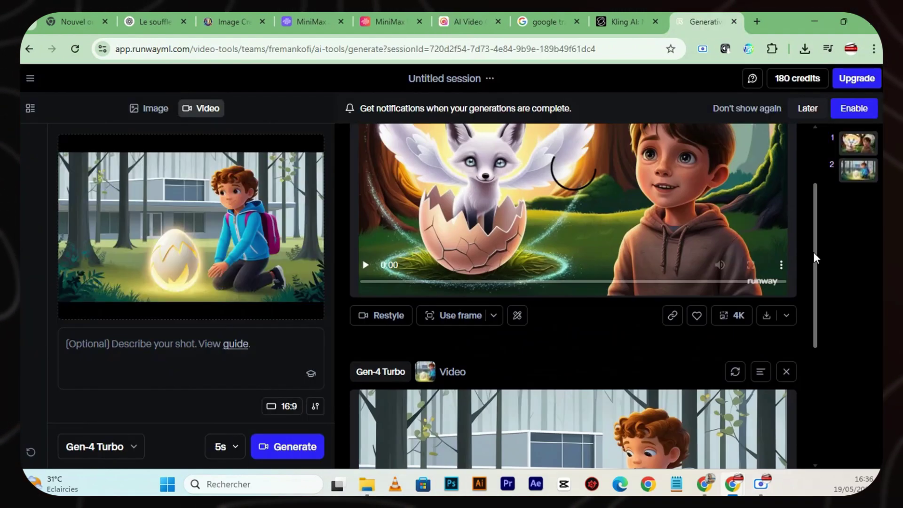
- Reload the Runway session and generate a 5s Gen-4 Turbo video from the image of the boy sitting on his bed
click(75, 47)
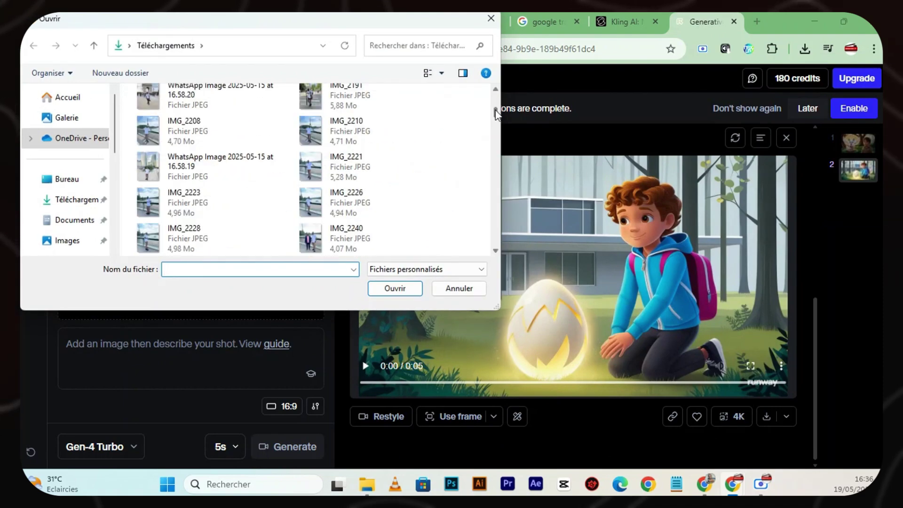
scroll(494, 113, up, 10)
double_click(334, 232)
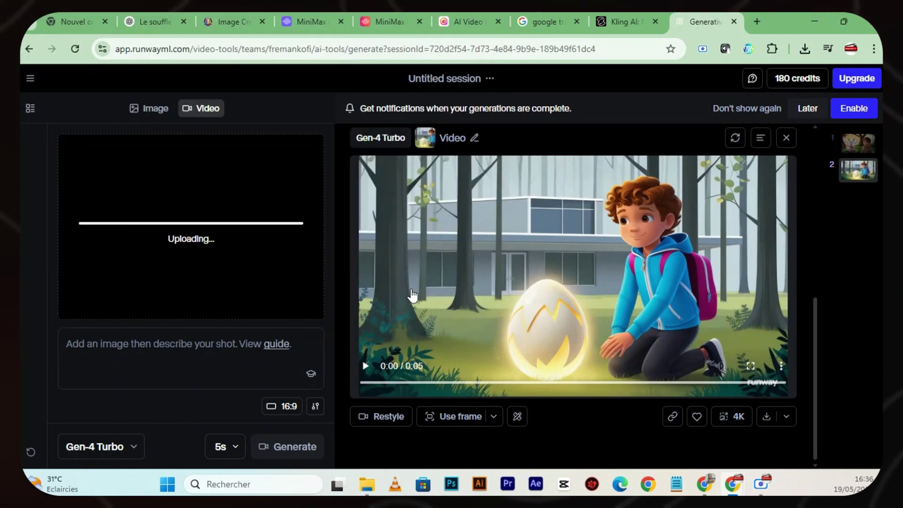
click(287, 447)
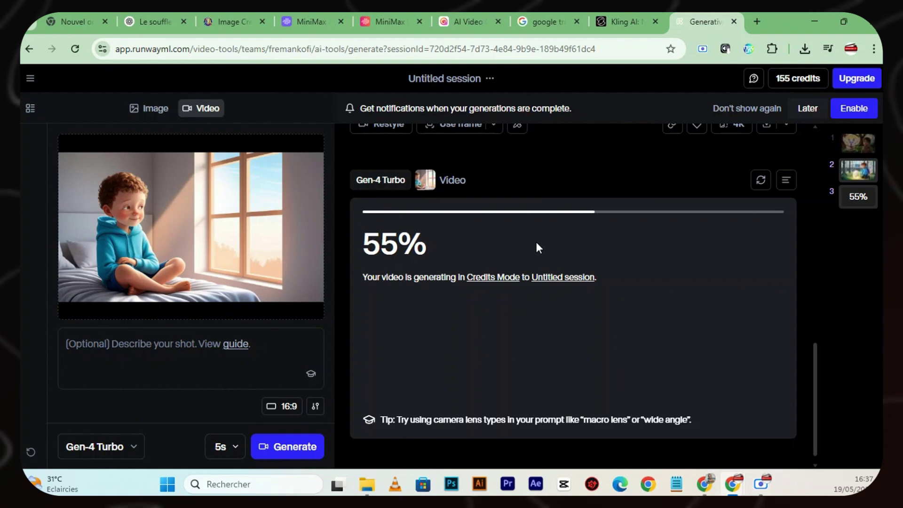
- Reload the Runway session and upload Leonardo_Phoenix_09_On_a_serene_hilltop_bathed_in_warm_golden_0 as the source image of the next video
scroll(815, 426, down, 1)
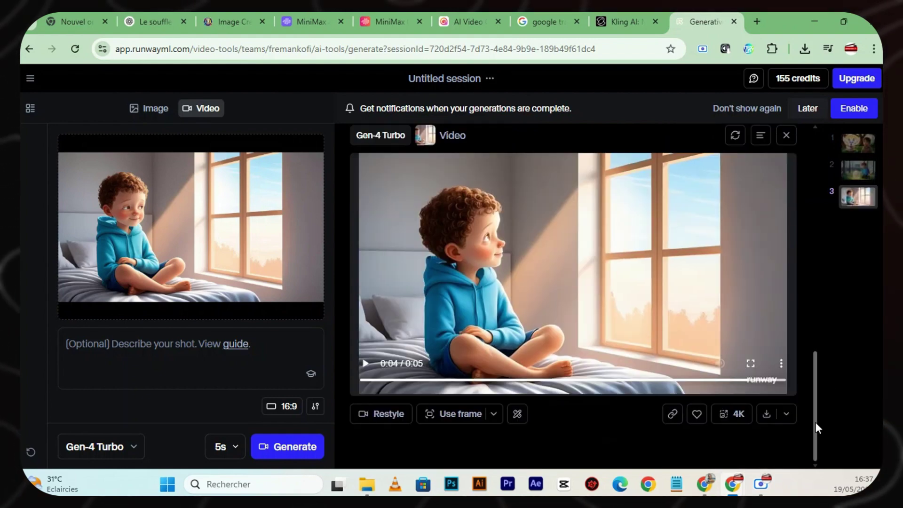
scroll(809, 329, up, 10)
key(F5)
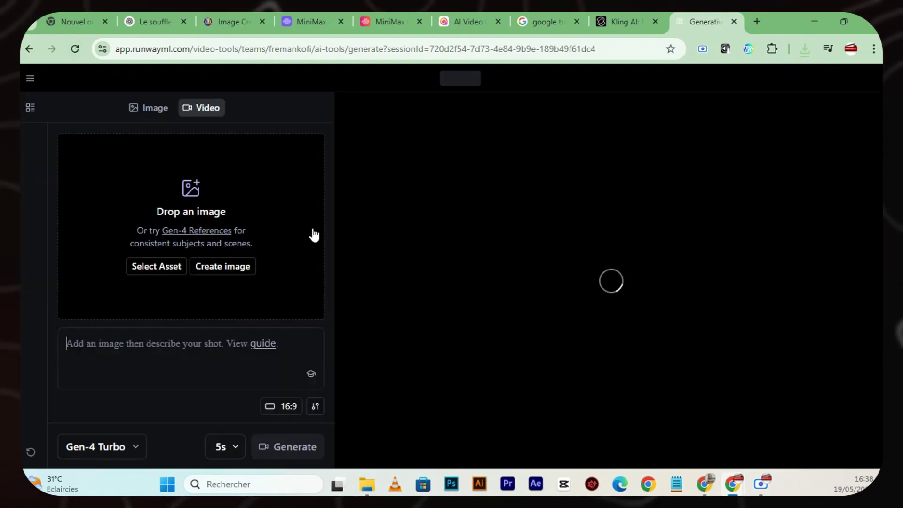
click(313, 235)
scroll(211, 170, down, 5)
click(226, 162)
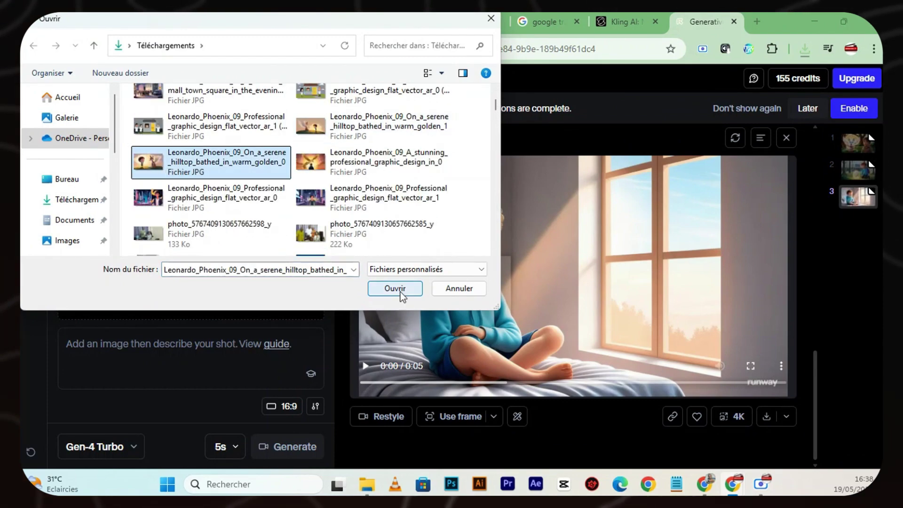
click(395, 289)
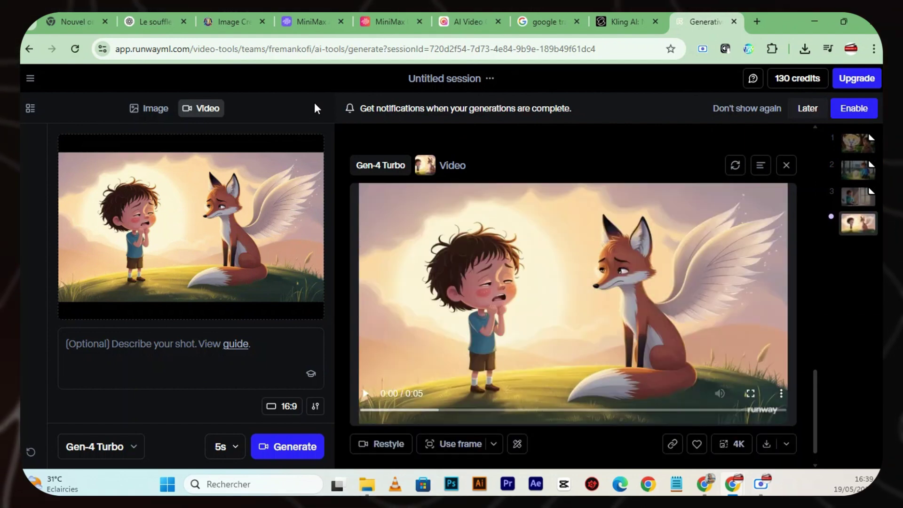
- Reload the Runway session and generate a 5s Gen-4 Turbo video from the image of the crowd in the evening town square
click(75, 49)
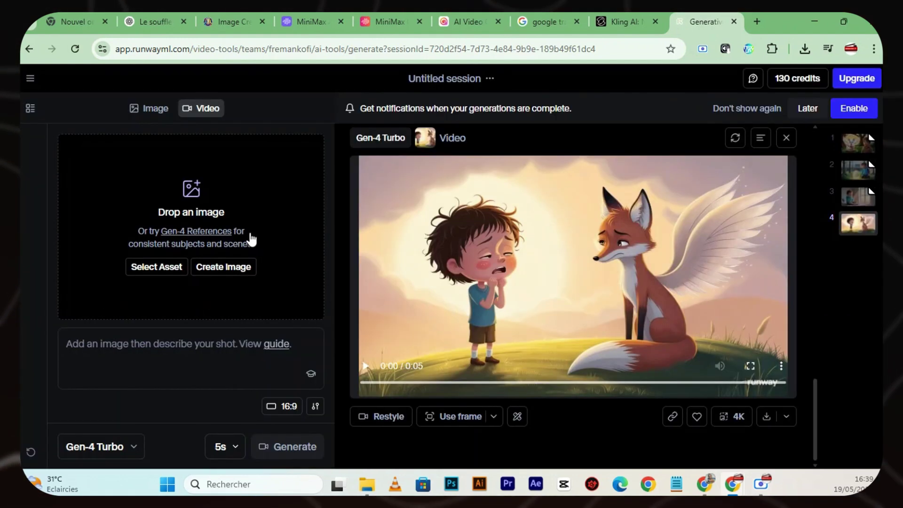
click(252, 238)
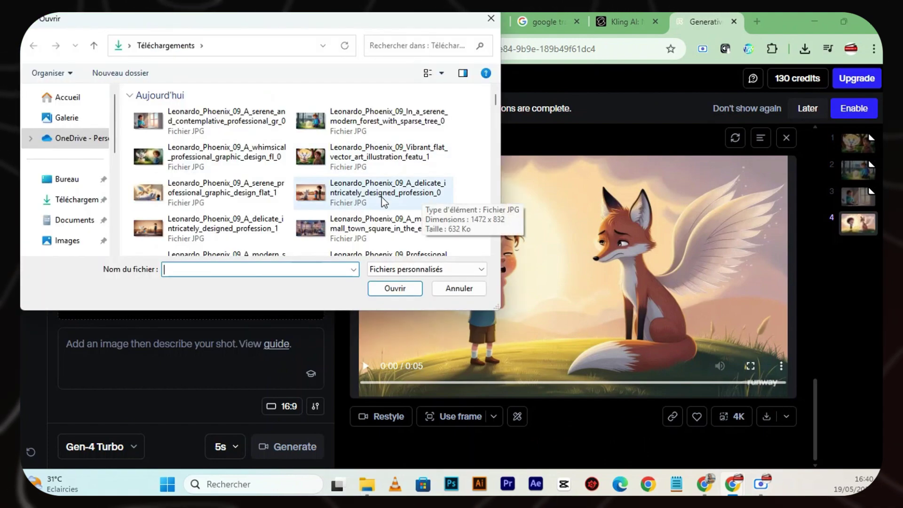
double_click(395, 186)
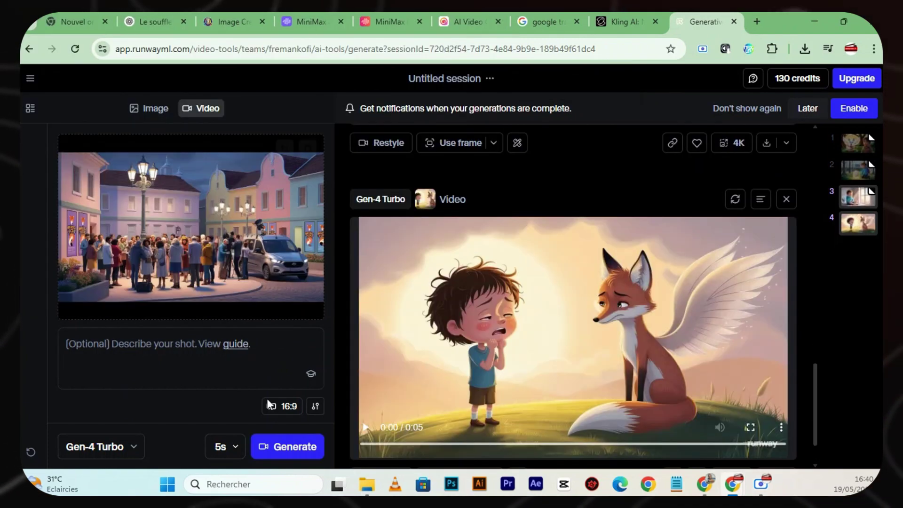
click(288, 447)
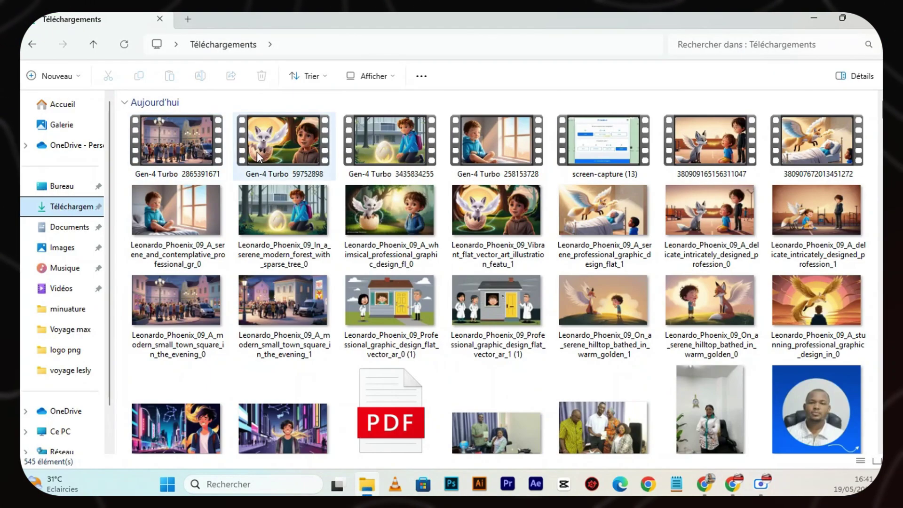
- Download the Runway video of the golden winged fox above the boy at sunset and reload the session
drag(282, 301, 252, 260)
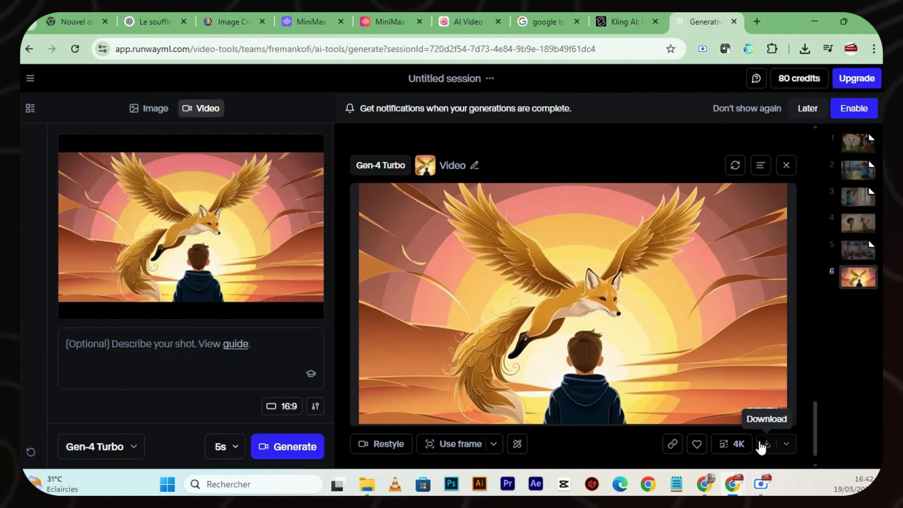
click(764, 445)
click(75, 49)
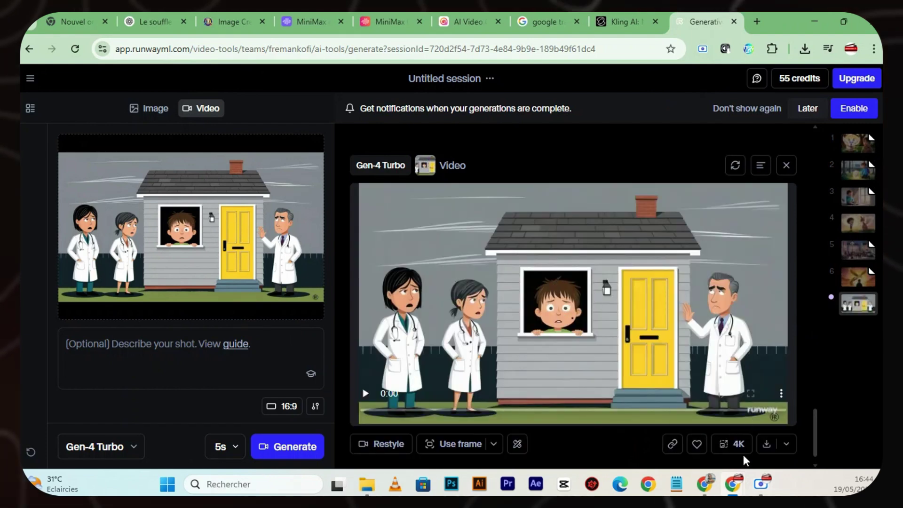
- Play the generated video of the doctors outside the house and look back through the session's earlier videos
click(365, 395)
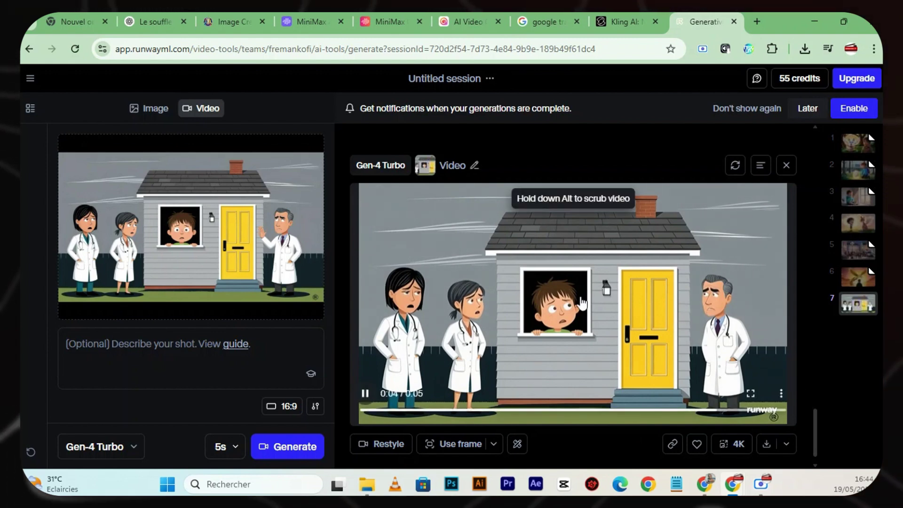
drag(819, 437, 817, 153)
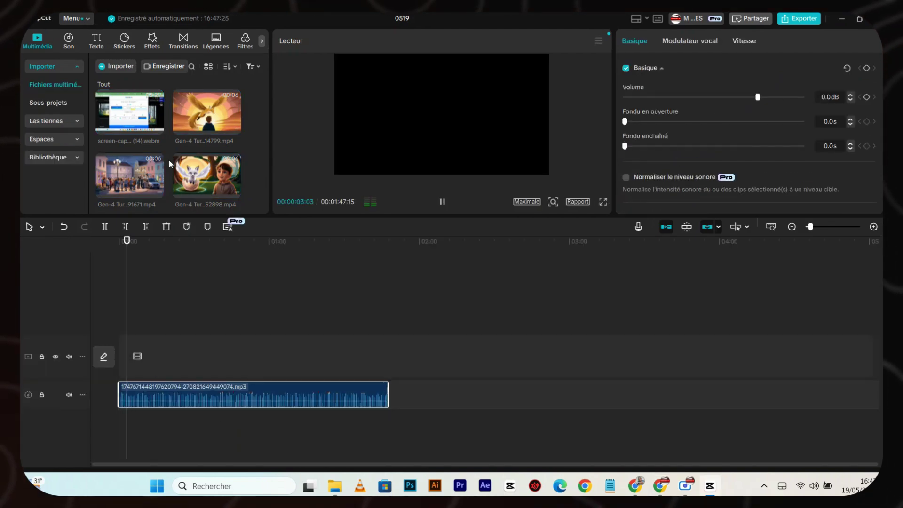
- In CapCut, place the town square crowd clip at the start of the main video track above the narration audio
drag(129, 175, 125, 356)
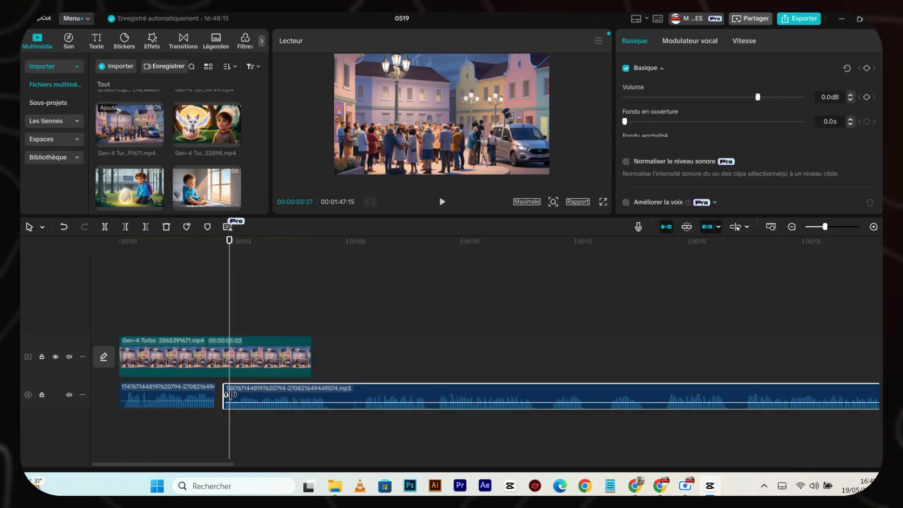
- Close the pause in the opening narration and trim the end of the town square clip to about 3 seconds
drag(230, 395, 224, 394)
click(232, 249)
click(237, 402)
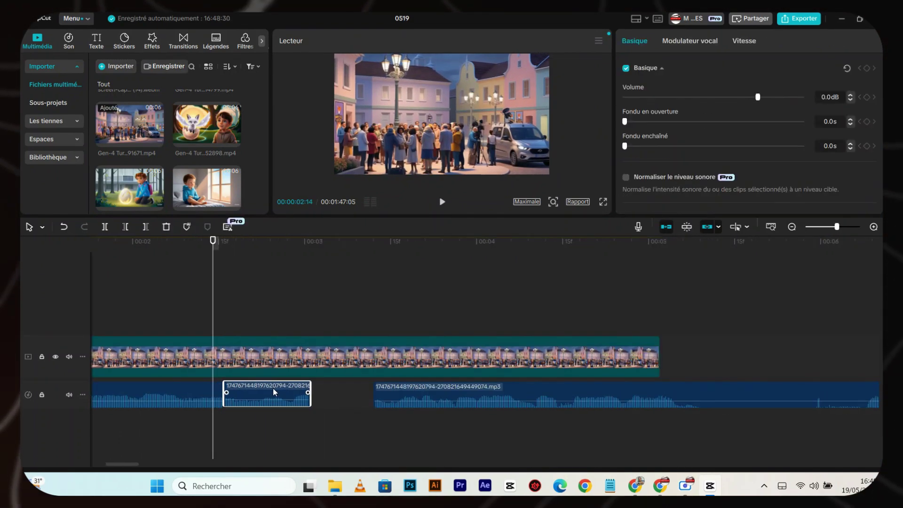
click(660, 354)
drag(836, 227, 827, 226)
- Add the clip of the boy sitting by the window after the town square clip and slow it to 0.81x
drag(207, 188, 277, 356)
click(386, 266)
click(395, 358)
click(667, 41)
drag(664, 113, 655, 112)
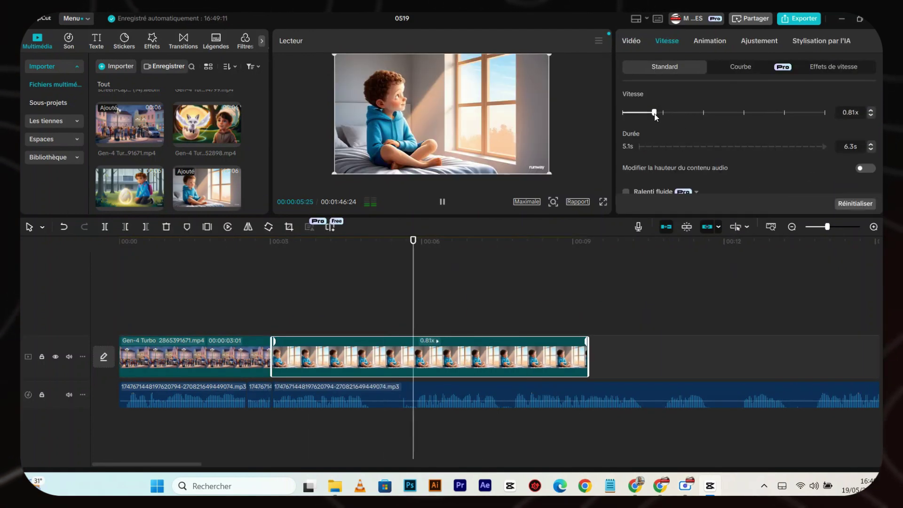
key(space)
- Cut the first silent pause out of the narration under the window clip and close the gap
click(355, 282)
click(367, 396)
click(105, 227)
click(413, 396)
click(105, 226)
key(Delete)
drag(436, 401, 390, 395)
- Remove the next silent section of narration under the window clip, pull the remaining audio earlier and play it back
click(450, 396)
click(465, 396)
key(Delete)
drag(537, 396, 530, 397)
click(418, 241)
key(space)
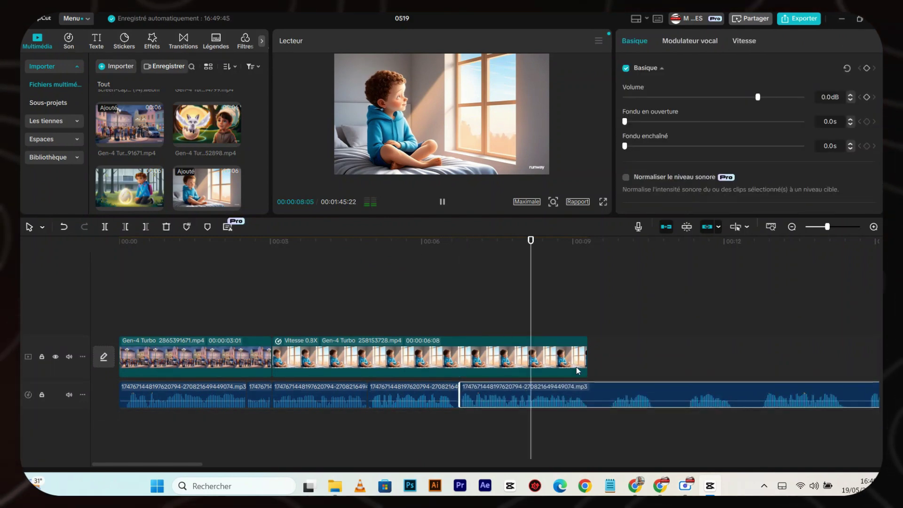
- Place the clip of the boy and glowing egg after the window clip and delete the narration pause beneath its start
drag(129, 188, 612, 356)
click(588, 241)
click(589, 396)
click(105, 227)
click(610, 396)
click(105, 227)
click(600, 396)
key(Delete)
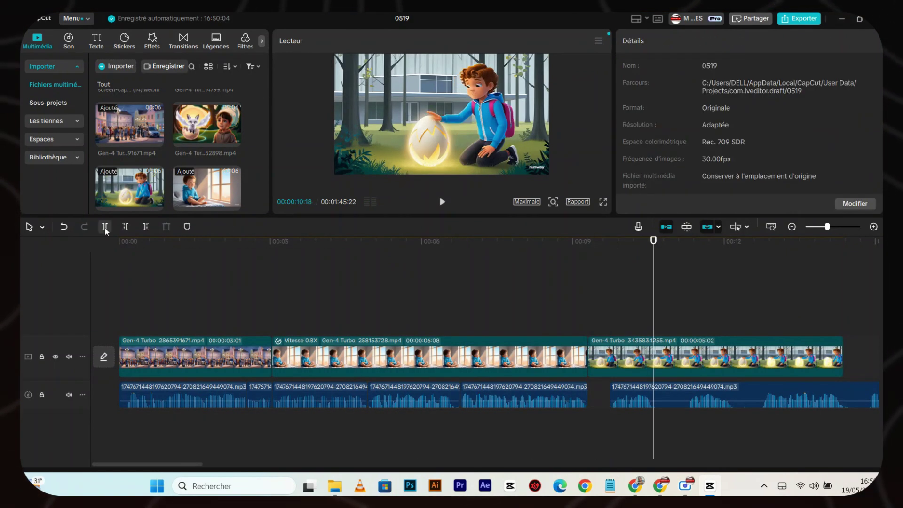
- Split the egg clip at 00:00:10:18 and the narration at 00:00:11:01
click(105, 227)
click(688, 396)
drag(669, 260, 675, 260)
key(ctrl+b)
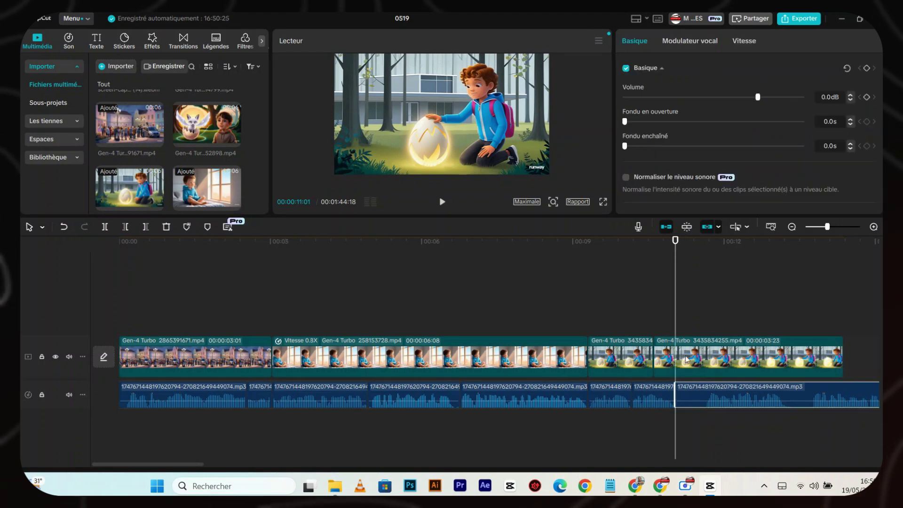
- Insert the clip of the hatched winged fox and boy before the egg clip and again after it, previewing the second placement
drag(207, 124, 592, 356)
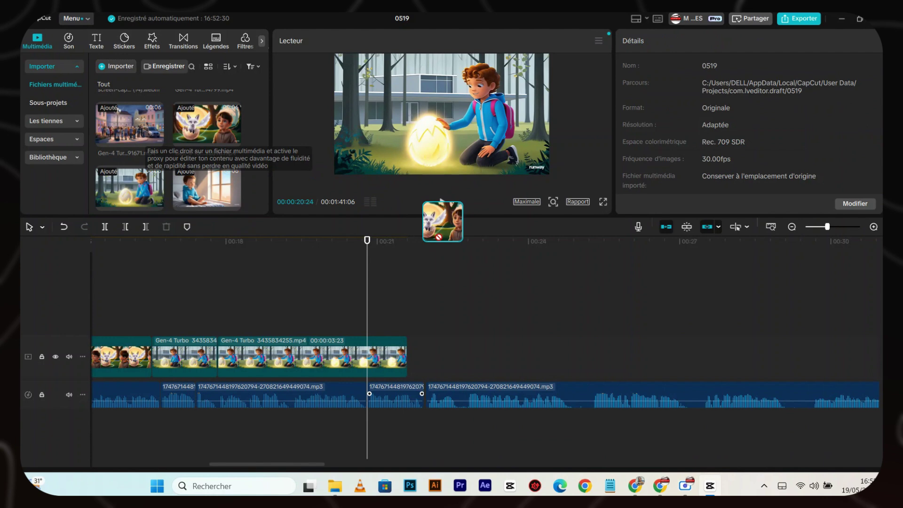
drag(443, 222, 350, 310)
key(space)
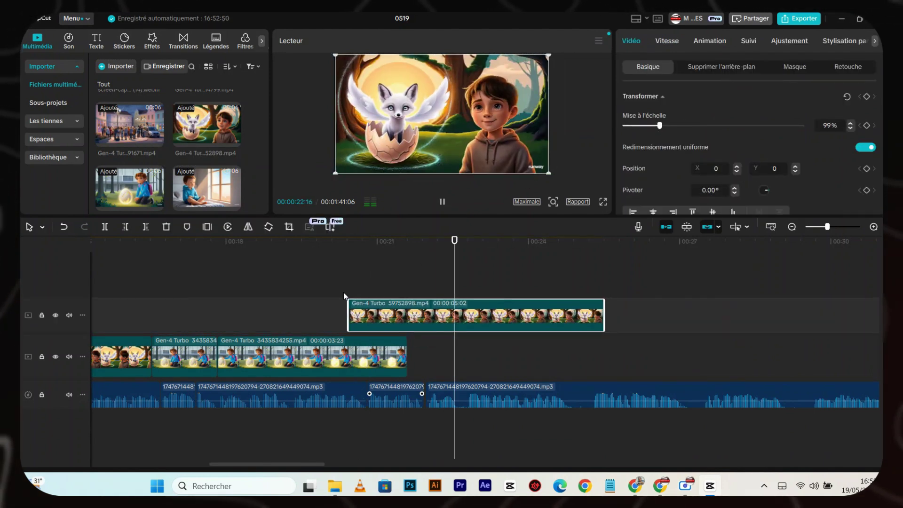
click(530, 240)
key(space)
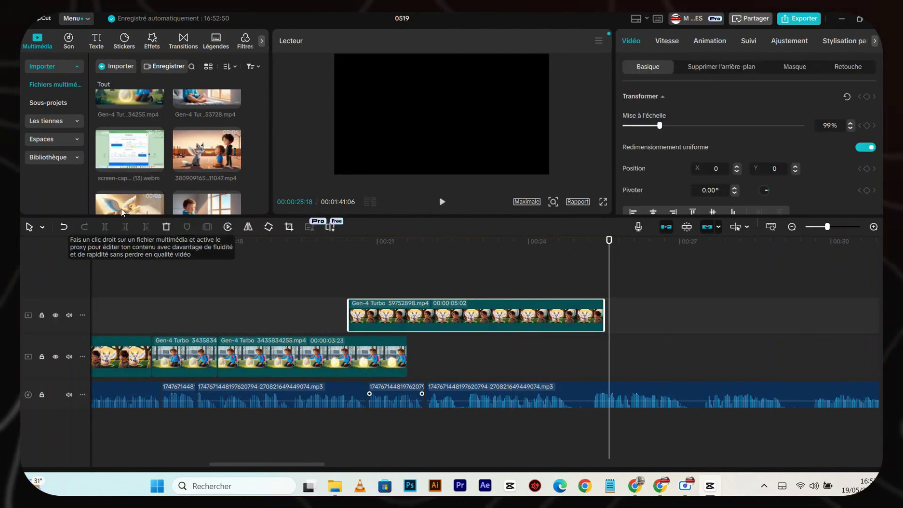
key(ctrl+z)
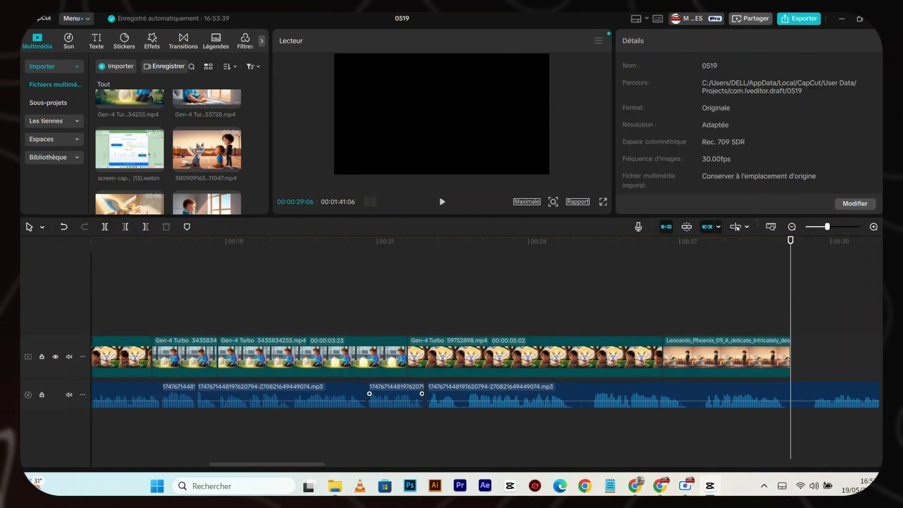
- Append the playground fox clip and the bedside flying fox clip to the main video track and play them against the narration
drag(207, 150, 835, 321)
drag(835, 321, 836, 357)
scroll(695, 283, down, 3)
key(space)
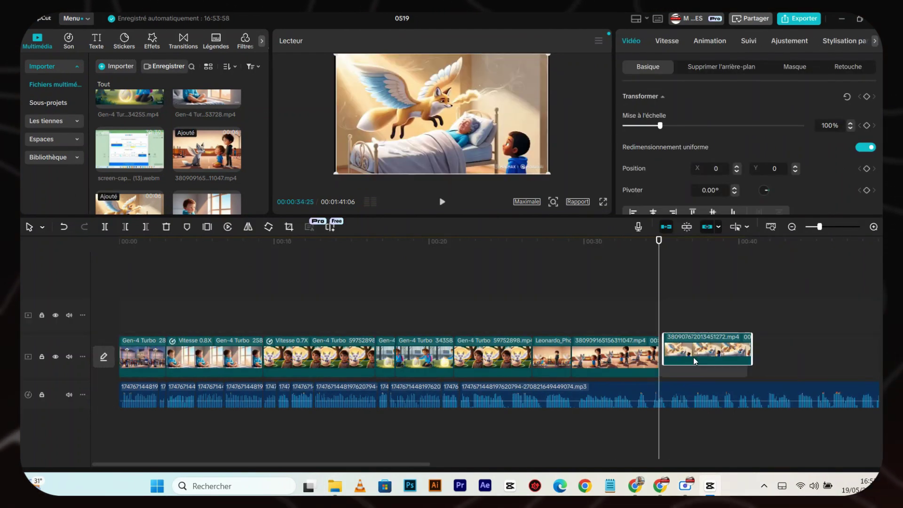
key(space)
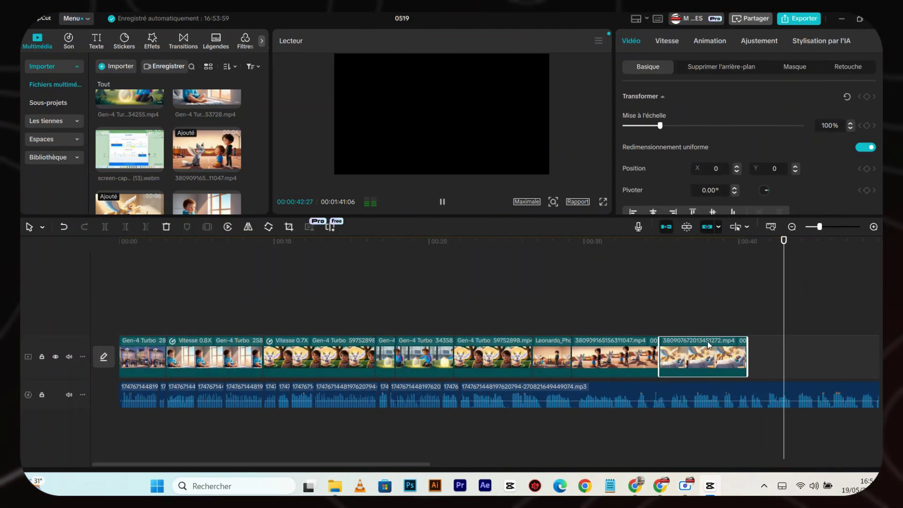
click(612, 396)
key(space)
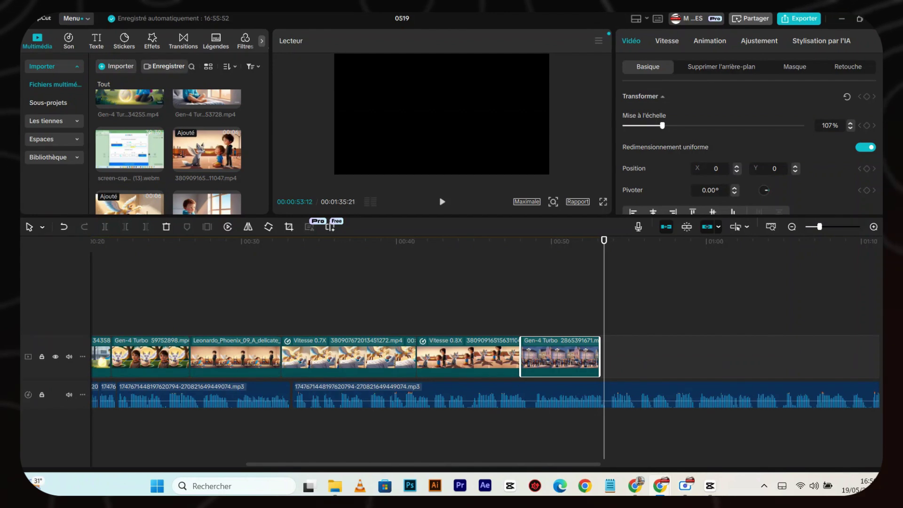
key(space)
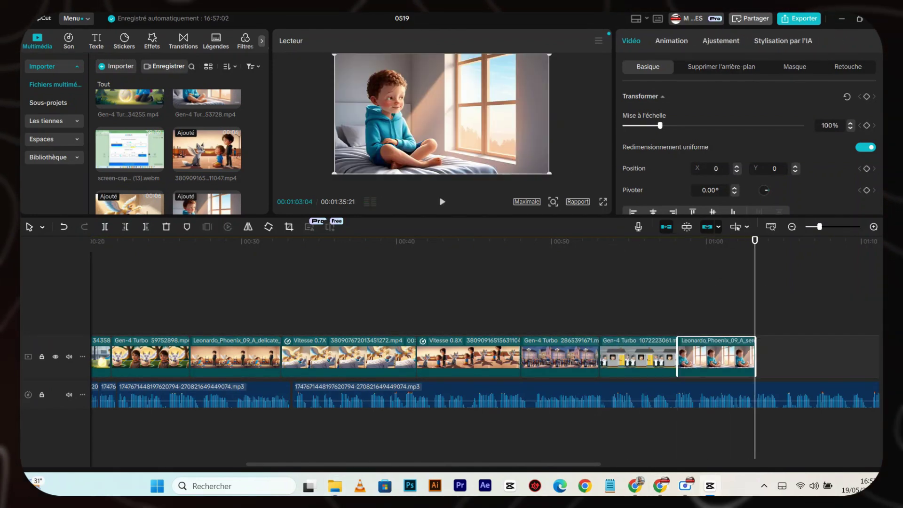
- Apply the favourite mirror video effect to the second image of the boy by the window and scale it to 180%
click(152, 41)
scroll(179, 141, down, 5)
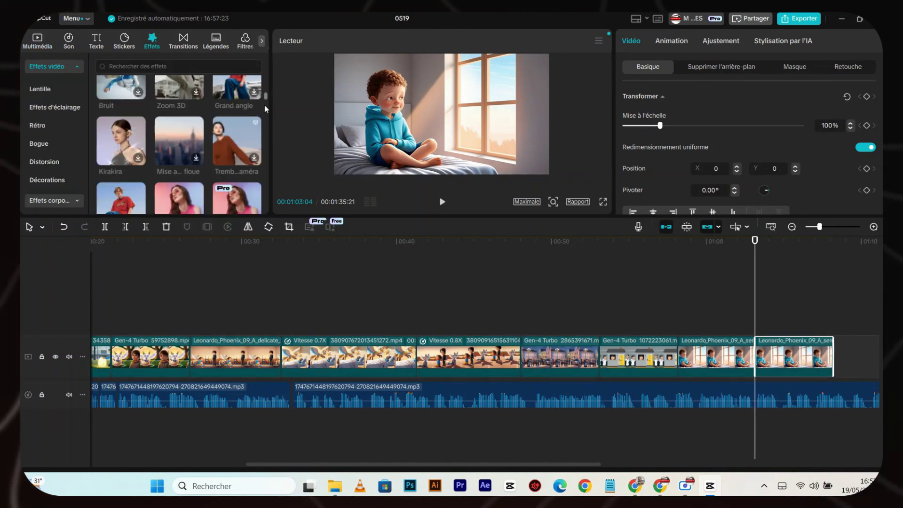
scroll(54, 118, up, 5)
click(40, 66)
scroll(178, 141, down, 2)
drag(177, 173, 794, 359)
click(793, 360)
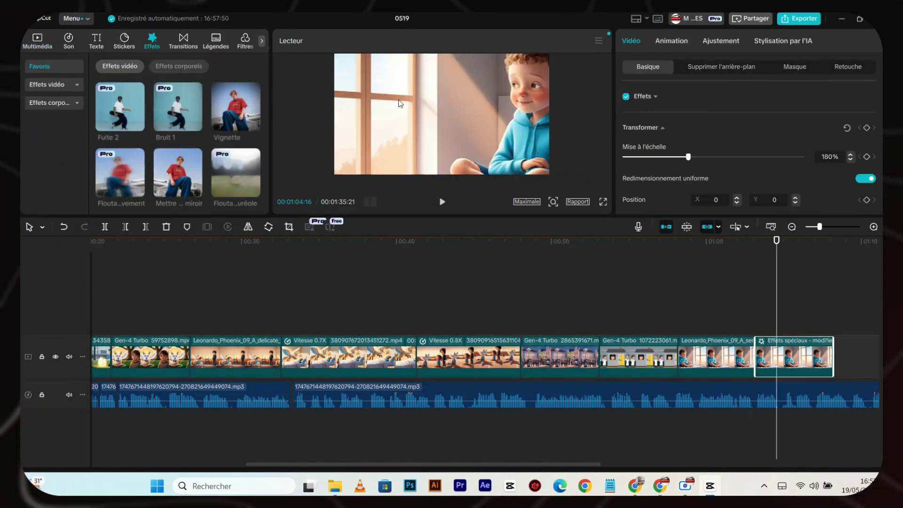
- Move the sunset clip of the golden winged fox onto the main video track after the mirrored window image
key(space)
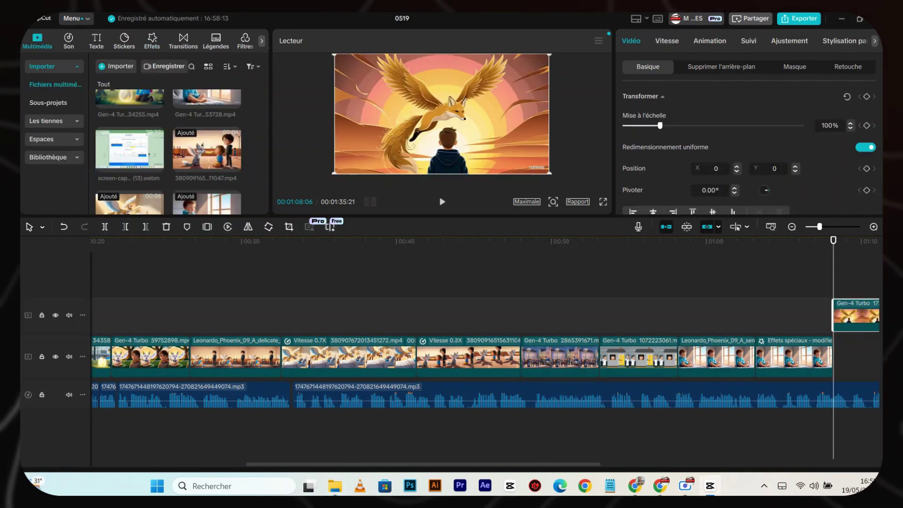
drag(847, 313, 853, 357)
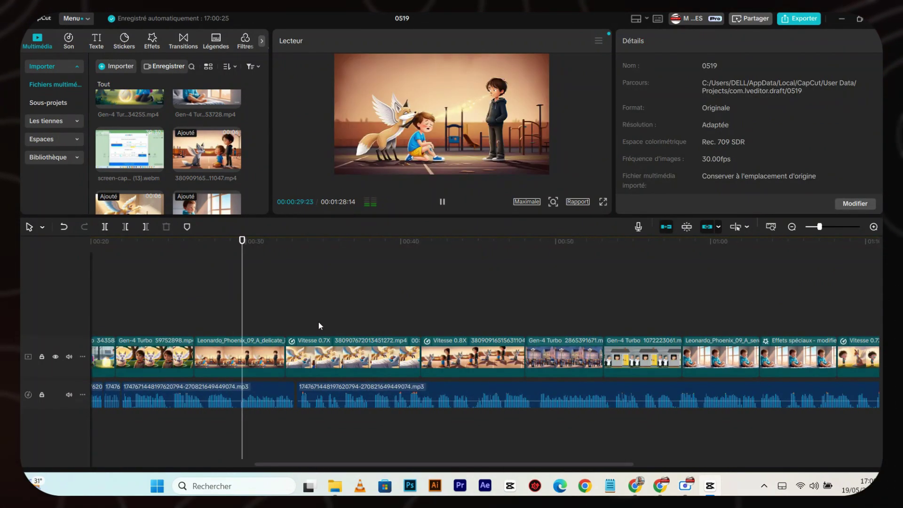
- Remove the first playground clip from the video track and scale the bedside fox clip to 114%
key(space)
click(262, 358)
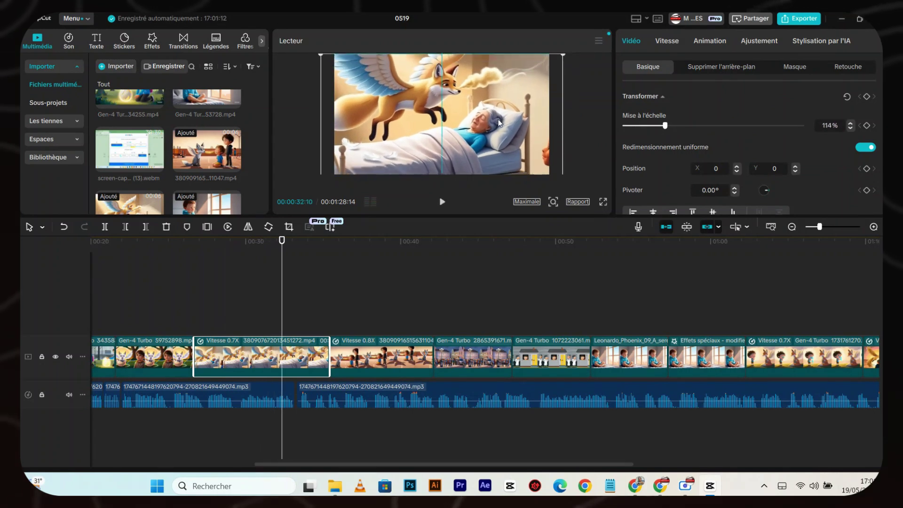
key(space)
- Slow the hatched winged fox clip before the bedside scene to 0.75x and preview it
click(166, 358)
click(667, 41)
drag(664, 113, 652, 113)
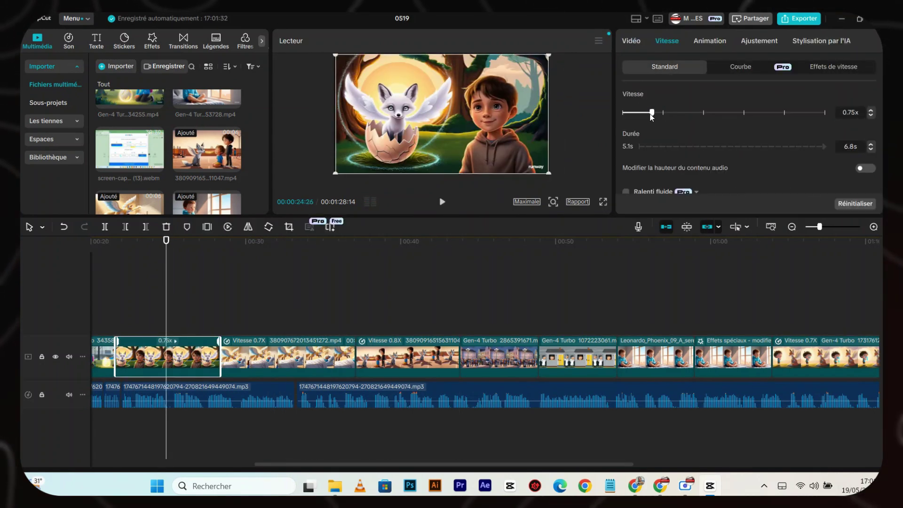
key(space)
key(space)
- Split the narration around the bedside fox scene and move the remaining audio earlier to tighten the pauses
click(311, 241)
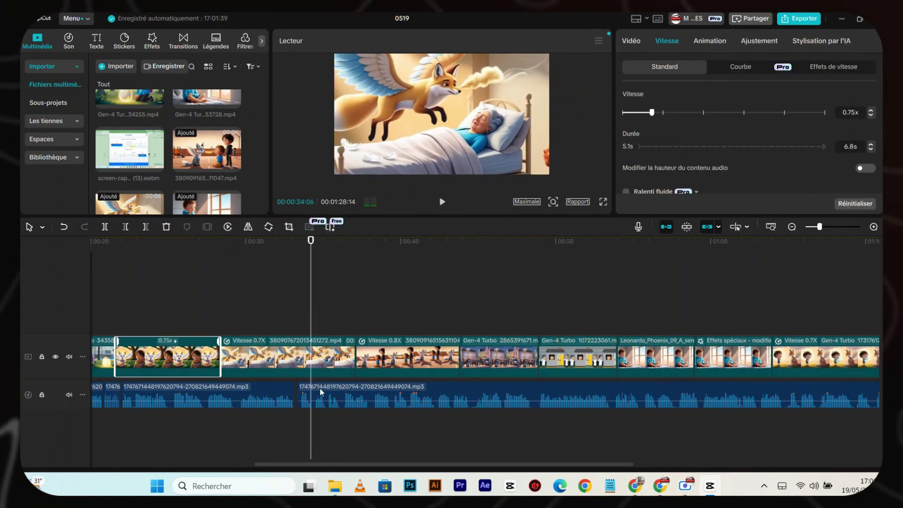
click(320, 394)
scroll(319, 394, up, 5)
click(250, 241)
key(space)
key(space)
key(ctrl+b)
drag(619, 397, 464, 396)
mouse_move(310, 397)
mouse_down()
mouse_move(335, 397)
mouse_move(302, 397)
mouse_up()
- Play the edit from 00:00:18:09 to check the clips against the narration
scroll(303, 397, down, 5)
click(206, 241)
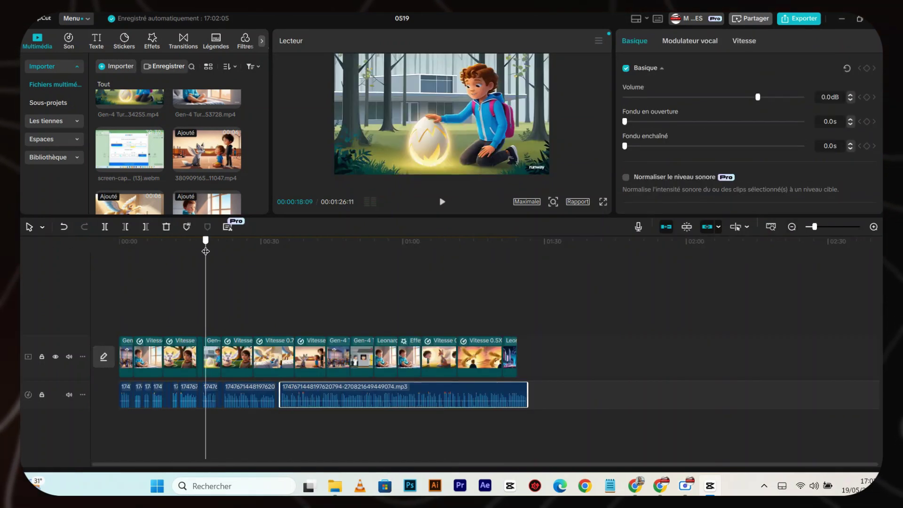
key(space)
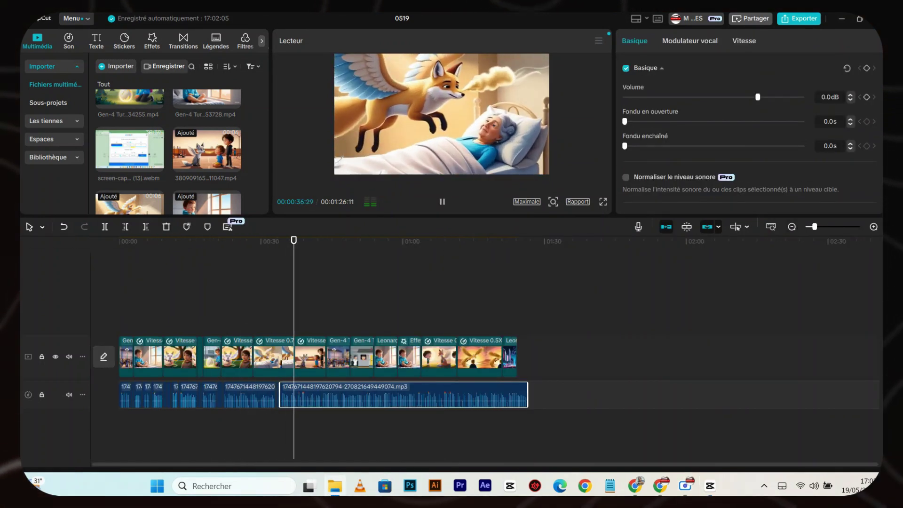